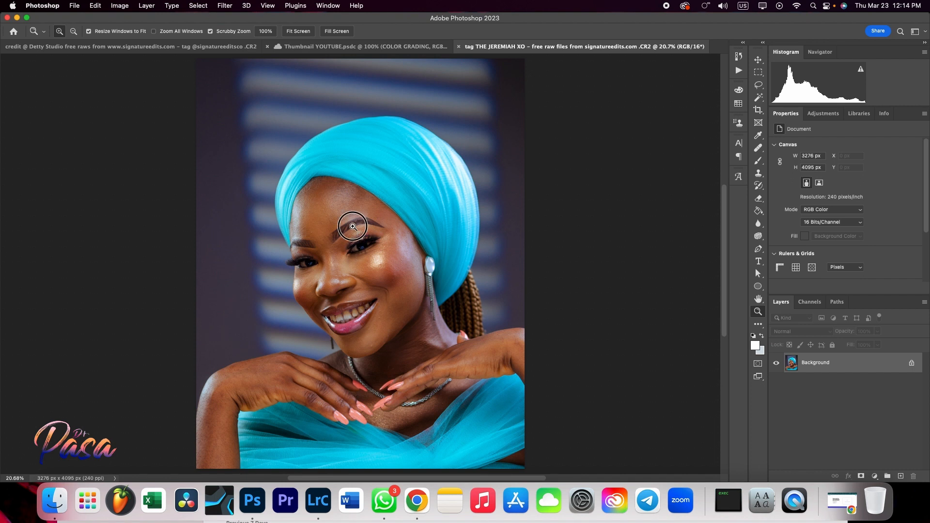
Examine the portrait's skin up close, from the forehead and eyes down to the lips, neck and shoulder
{"action": "left_click", "coordinate": [353, 226]}
{"action": "left_click", "coordinate": [353, 226]}
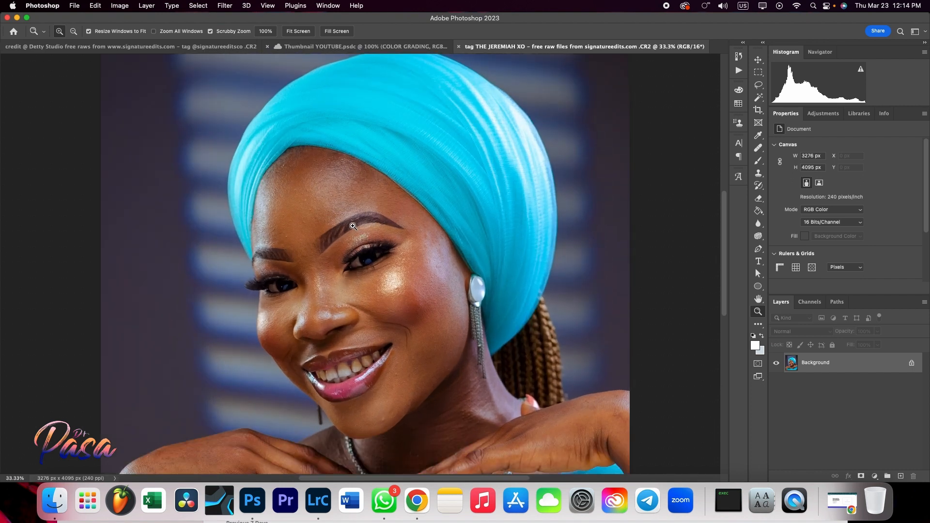
{"action": "left_click", "coordinate": [353, 226]}
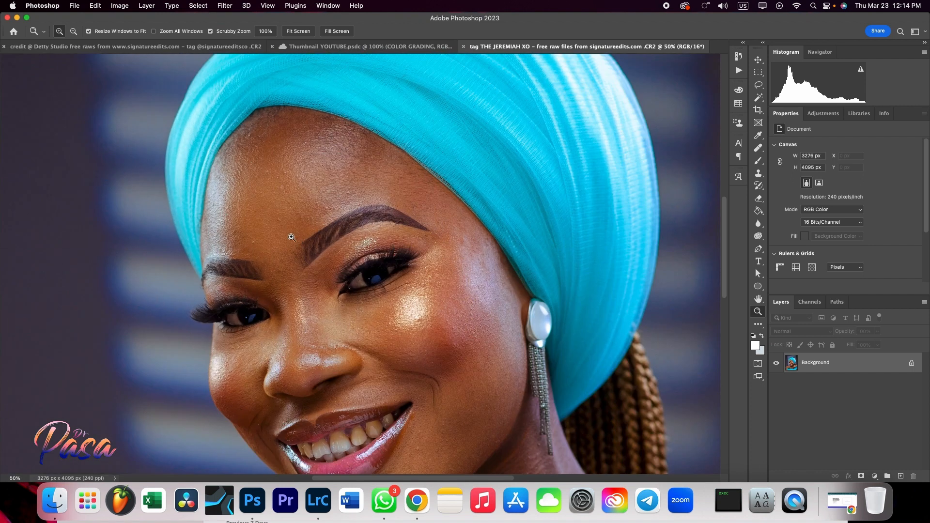
{"action": "left_click", "coordinate": [272, 228]}
{"action": "left_click", "coordinate": [238, 247]}
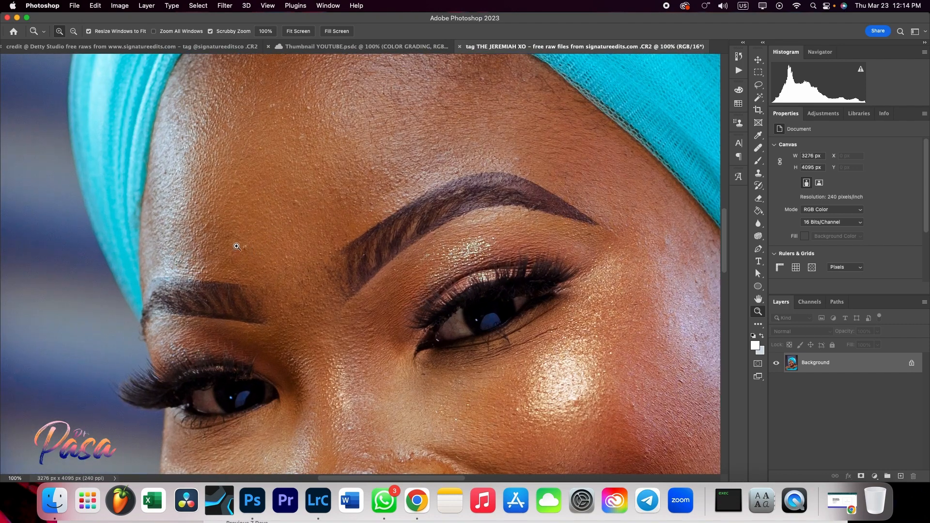
{"action": "scroll", "coordinate": [314, 216], "scroll_direction": "down", "scroll_amount": 10}
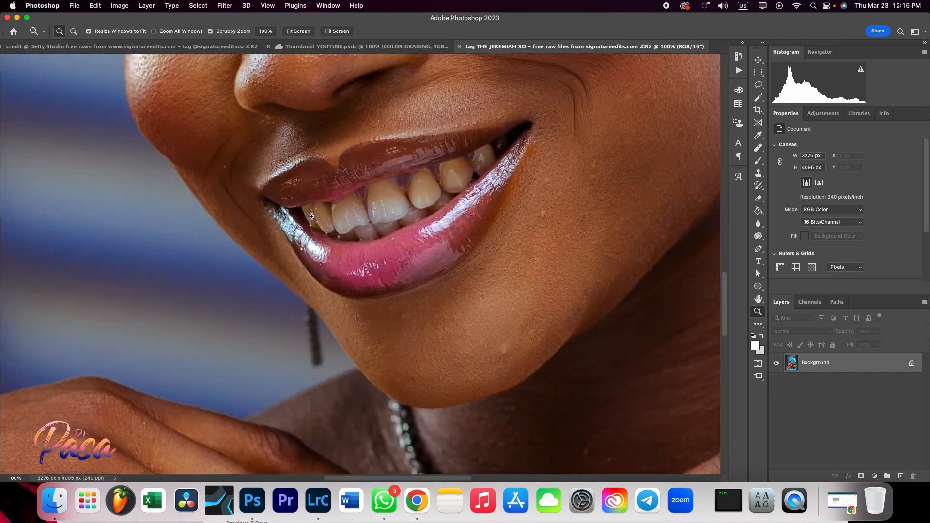
{"action": "scroll", "coordinate": [313, 216], "scroll_direction": "up", "scroll_amount": 5}
{"action": "scroll", "coordinate": [314, 216], "scroll_direction": "down", "scroll_amount": 2}
{"action": "scroll", "coordinate": [313, 217], "scroll_direction": "right", "scroll_amount": 5}
{"action": "scroll", "coordinate": [314, 216], "scroll_direction": "up", "scroll_amount": 8}
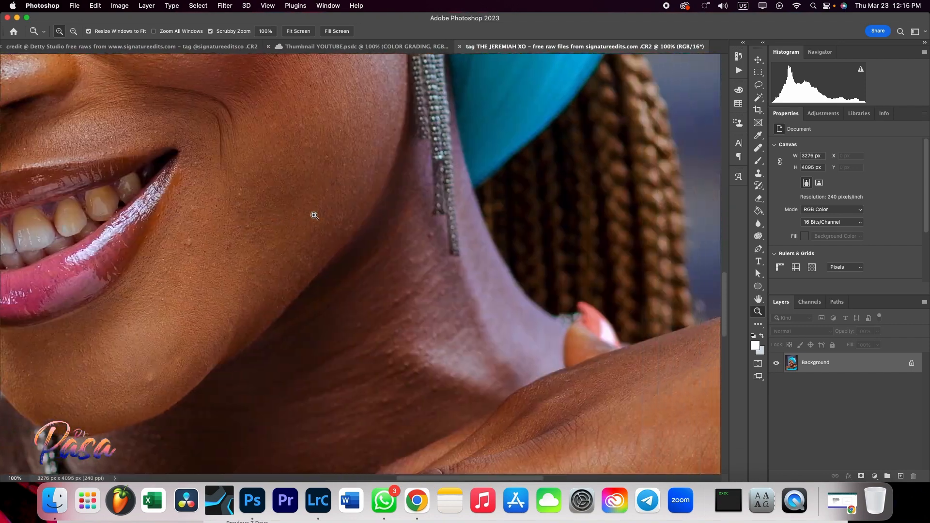
{"action": "scroll", "coordinate": [314, 216], "scroll_direction": "left", "scroll_amount": 8}
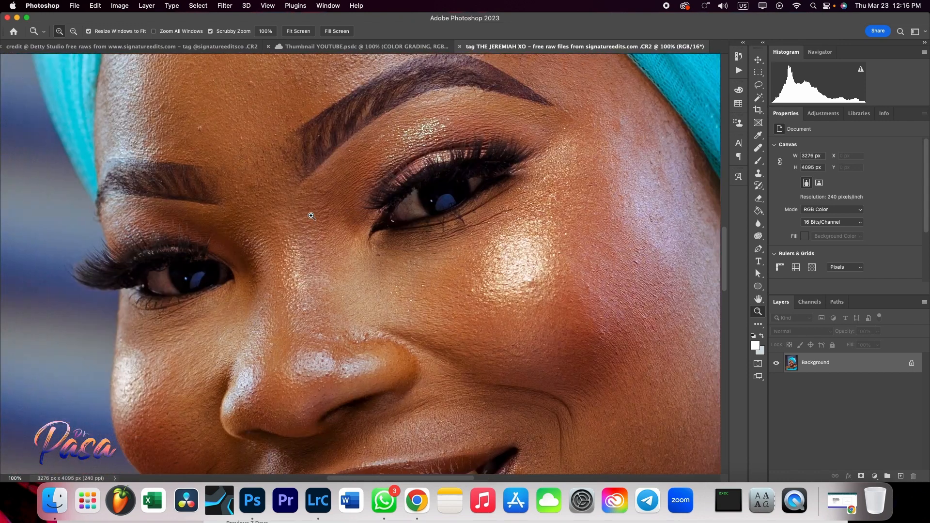
{"action": "right_click", "coordinate": [314, 216]}
{"action": "left_click", "coordinate": [318, 218]}
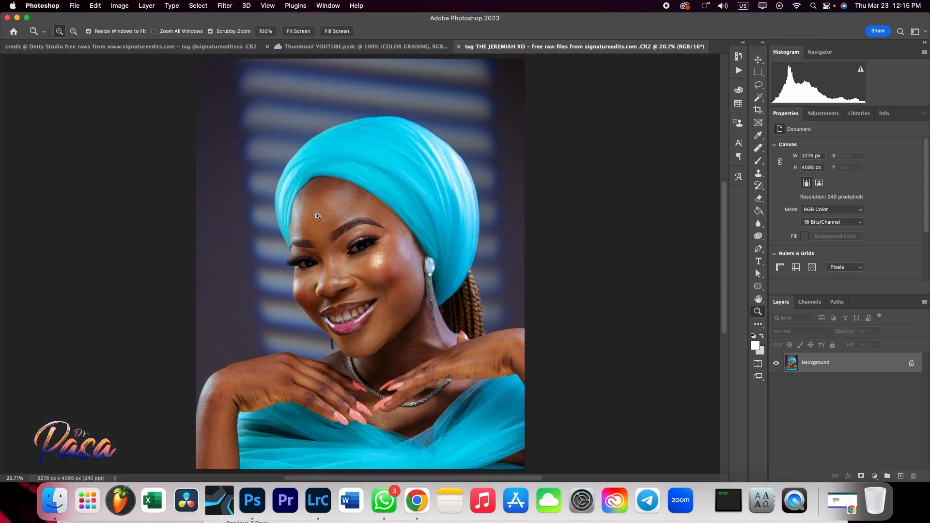
{"action": "left_click", "coordinate": [345, 219]}
{"action": "left_click", "coordinate": [351, 222]}
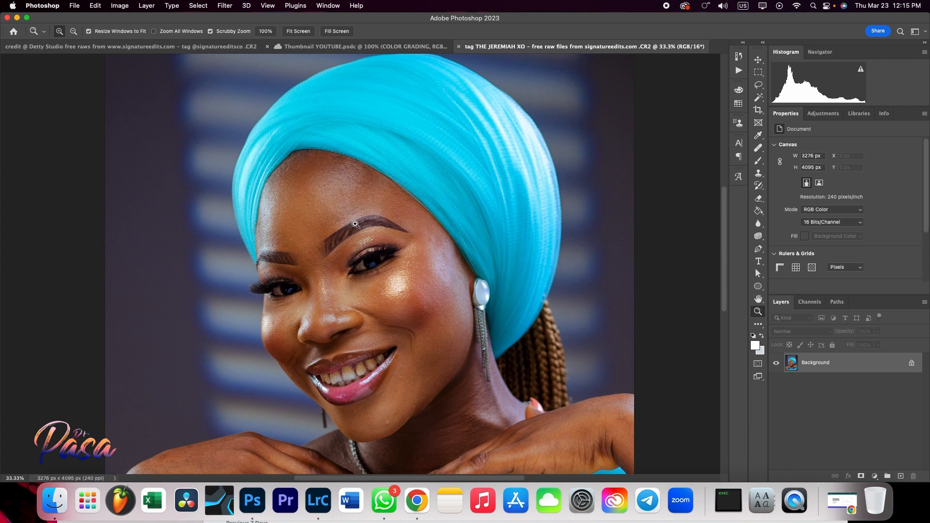
{"action": "left_click", "coordinate": [356, 224]}
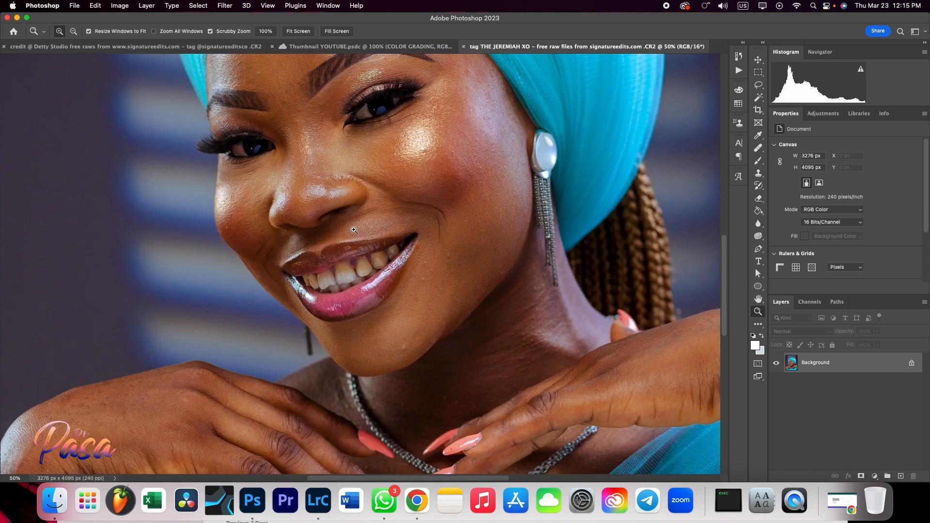
{"action": "scroll", "coordinate": [368, 237], "scroll_direction": "up", "scroll_amount": 5}
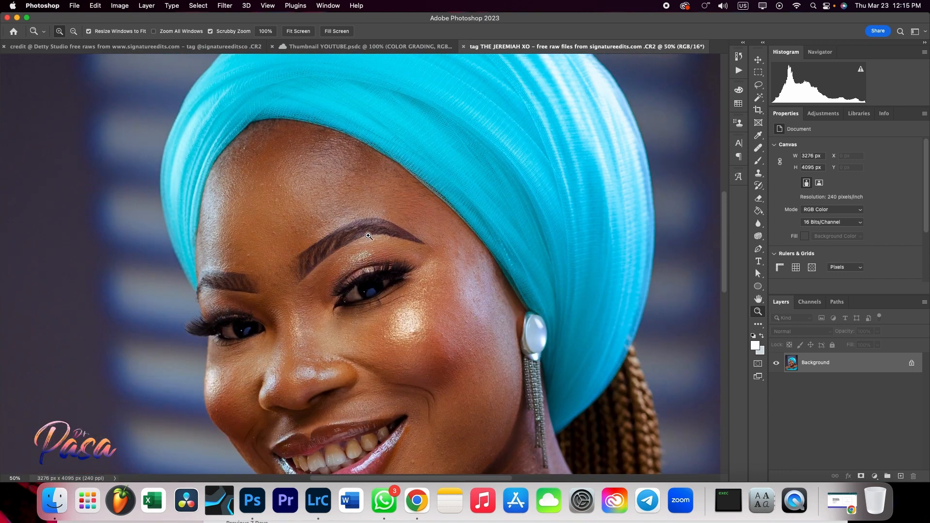
{"action": "scroll", "coordinate": [364, 232], "scroll_direction": "down", "scroll_amount": 7}
{"action": "right_click", "coordinate": [369, 234]}
{"action": "left_click", "coordinate": [384, 239]}
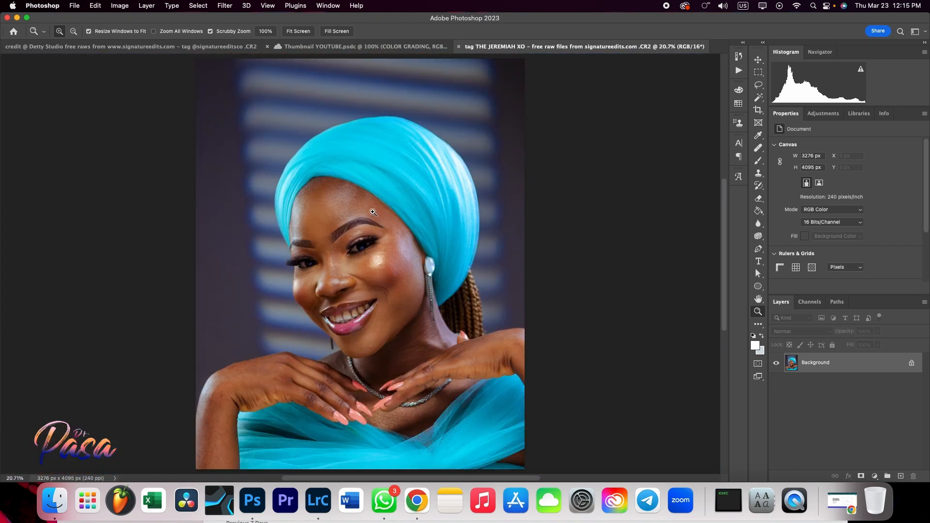
Duplicate the Background layer and choose the Patch Tool for retouching the copy
{"action": "left_click", "coordinate": [373, 213]}
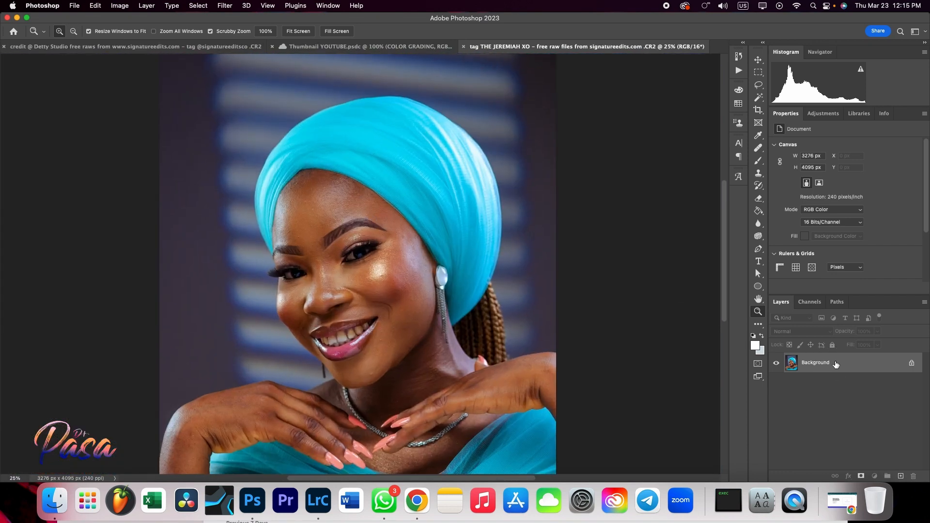
{"action": "key", "text": "super+j"}
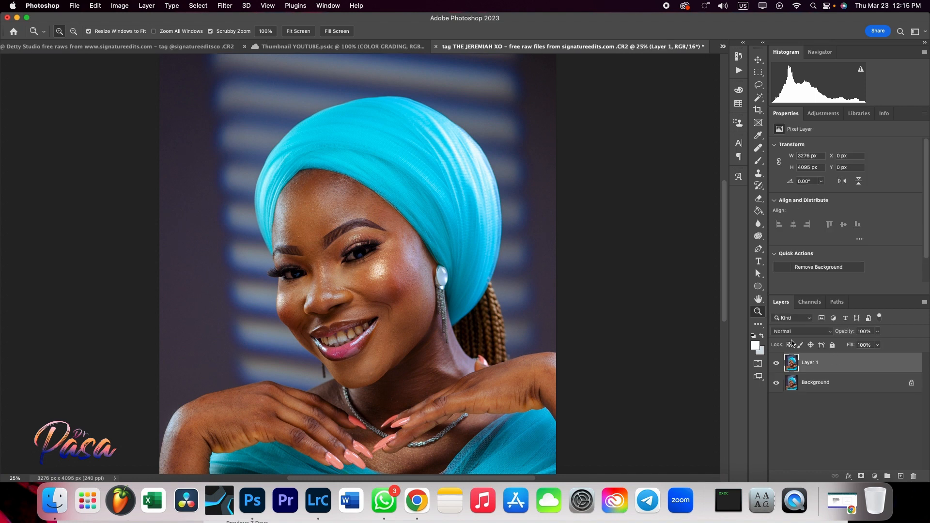
{"action": "left_click", "coordinate": [341, 247]}
{"action": "left_click", "coordinate": [341, 248]}
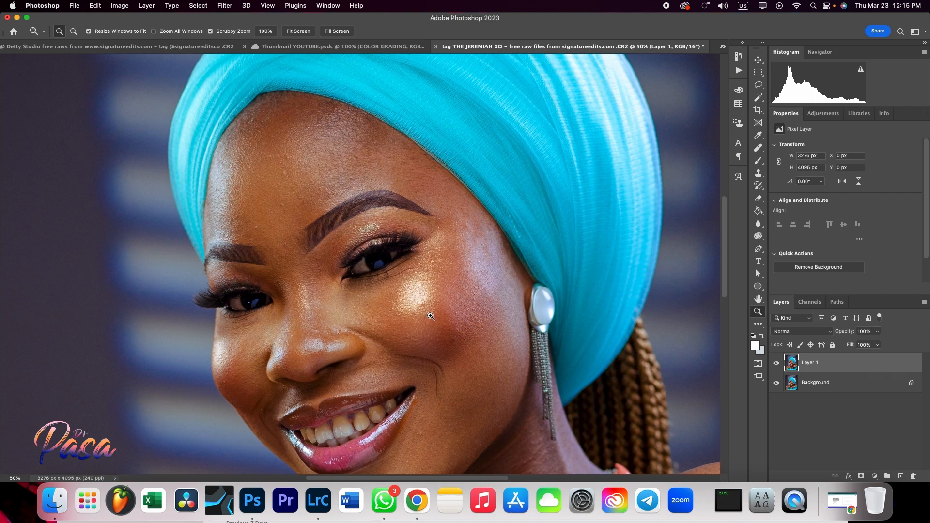
{"action": "scroll", "coordinate": [425, 313], "scroll_direction": "down", "scroll_amount": 5}
{"action": "scroll", "coordinate": [425, 313], "scroll_direction": "up", "scroll_amount": 6}
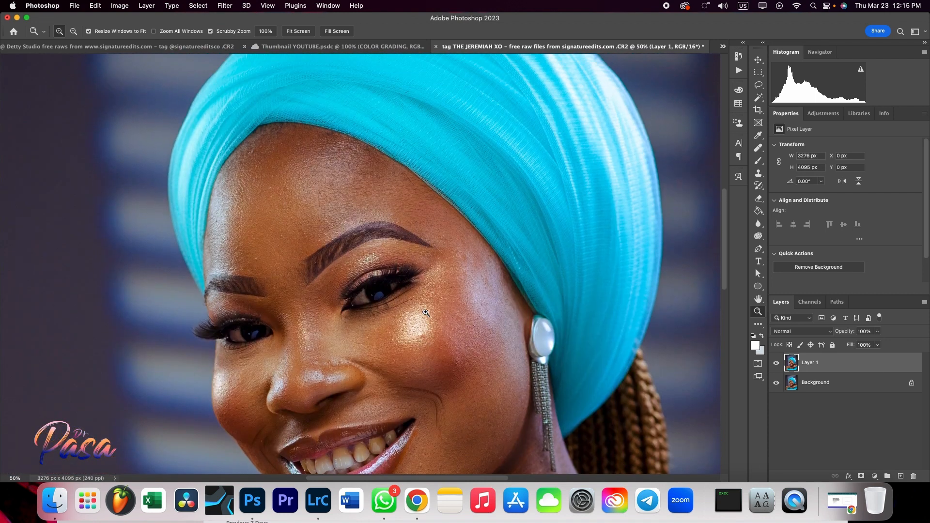
{"action": "left_click", "coordinate": [759, 161]}
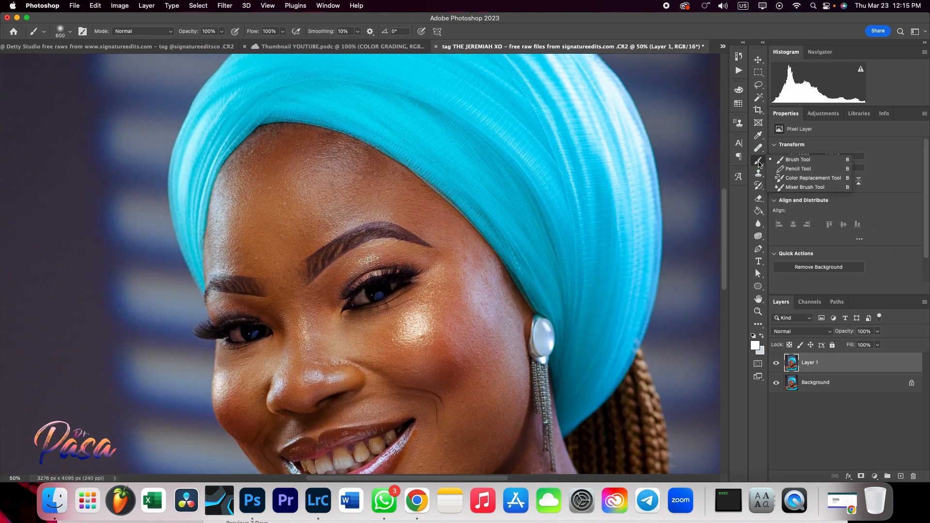
{"action": "left_click", "coordinate": [760, 148]}
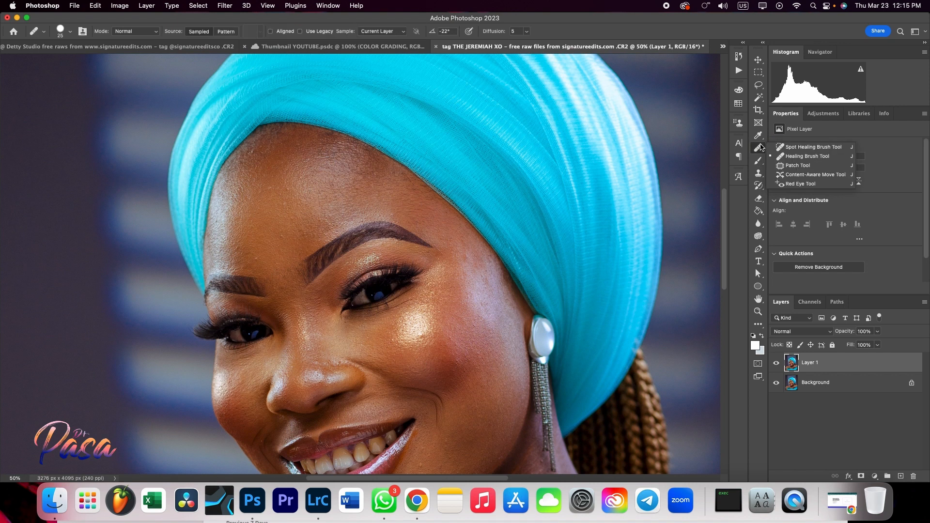
{"action": "left_click", "coordinate": [807, 168]}
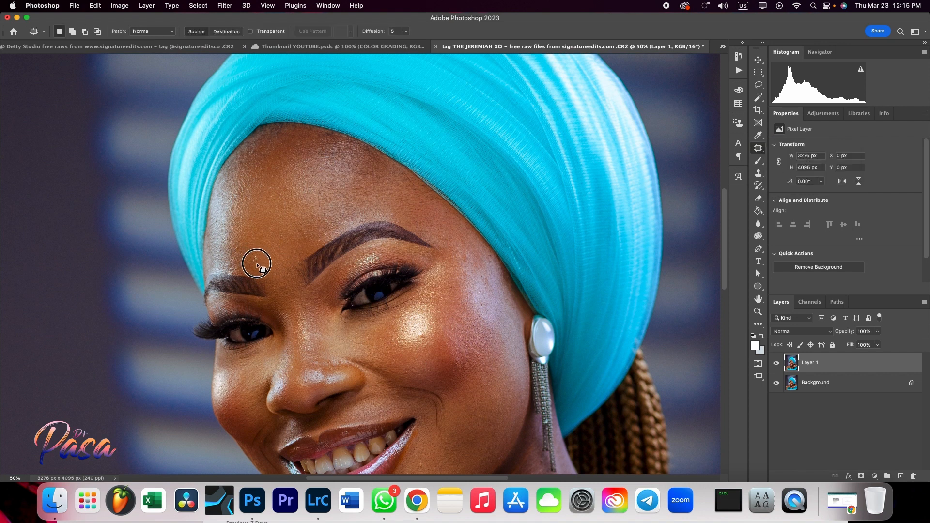
Patch the small blemishes on the forehead above and between the eyebrows with clean nearby skin
{"action": "left_click_drag", "start_coordinate": [295, 220], "coordinate": [289, 223]}
{"action": "left_click", "coordinate": [290, 226]}
{"action": "mouse_move", "coordinate": [290, 189]}
{"action": "left_mouse_down"}
{"action": "mouse_move", "coordinate": [301, 190]}
{"action": "mouse_move", "coordinate": [273, 186]}
{"action": "mouse_move", "coordinate": [285, 192]}
{"action": "left_mouse_up"}
{"action": "key", "text": "super+d"}
{"action": "key", "text": "super+d"}
{"action": "key", "text": "super+d"}
{"action": "key", "text": "super+d"}
Patch the blemish on the temple beside the headwrap and the spot at the edge of the bright cheek highlight
{"action": "left_click_drag", "start_coordinate": [469, 258], "coordinate": [479, 263]}
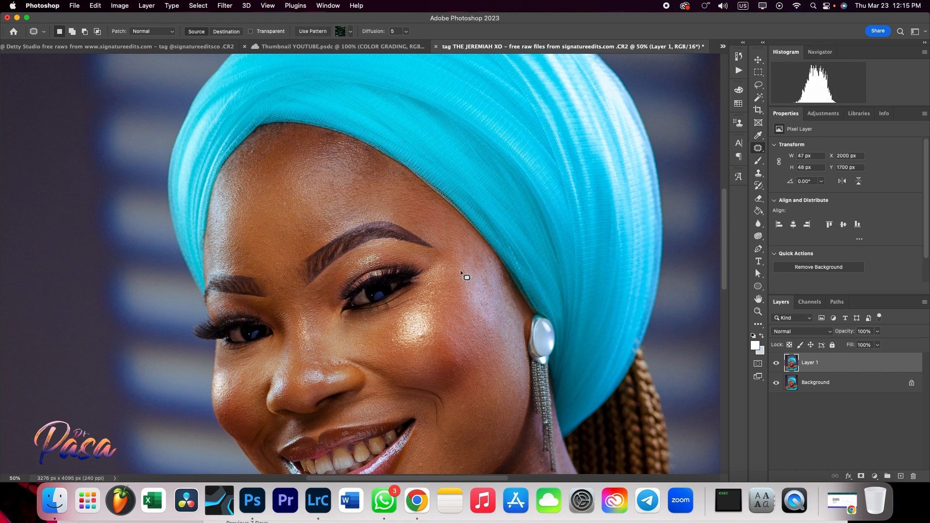
{"action": "left_click", "coordinate": [461, 273]}
{"action": "mouse_move", "coordinate": [428, 338]}
{"action": "left_mouse_down"}
{"action": "mouse_move", "coordinate": [415, 332]}
{"action": "mouse_move", "coordinate": [422, 339]}
{"action": "left_mouse_up"}
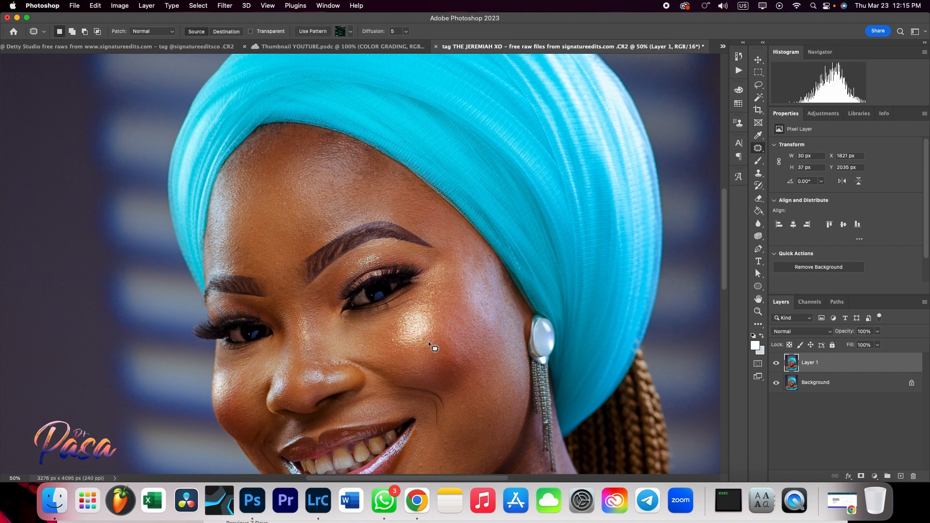
{"action": "left_click", "coordinate": [429, 342]}
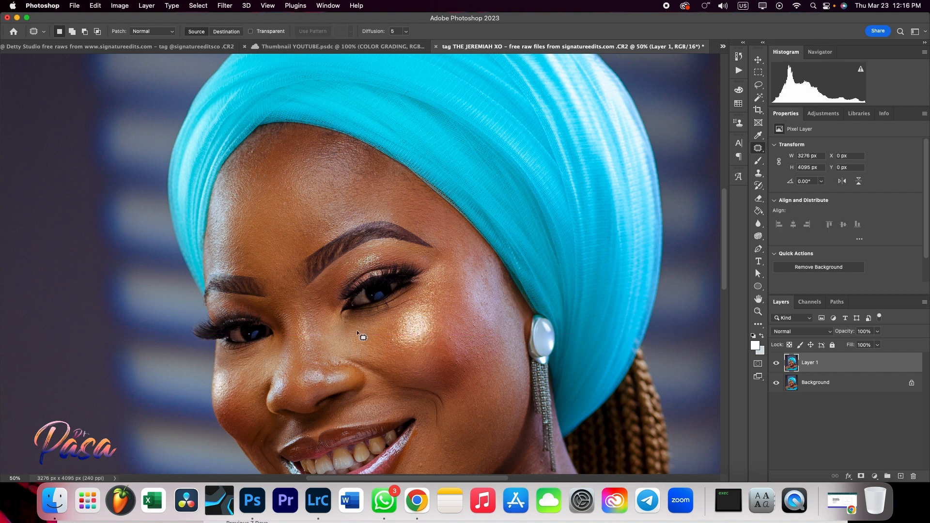
Patch the marks beneath the eye beside the nose and on the cheek next to the bright highlight
{"action": "mouse_move", "coordinate": [345, 320]}
{"action": "left_mouse_down"}
{"action": "mouse_move", "coordinate": [373, 320]}
{"action": "mouse_move", "coordinate": [396, 344]}
{"action": "mouse_move", "coordinate": [418, 339]}
{"action": "left_mouse_up"}
{"action": "left_click", "coordinate": [365, 319]}
{"action": "left_click", "coordinate": [401, 346]}
{"action": "key", "text": "super+d"}
{"action": "key", "text": "super+d"}
{"action": "key", "text": "super+d"}
{"action": "scroll", "coordinate": [420, 346], "scroll_direction": "down", "scroll_amount": 2}
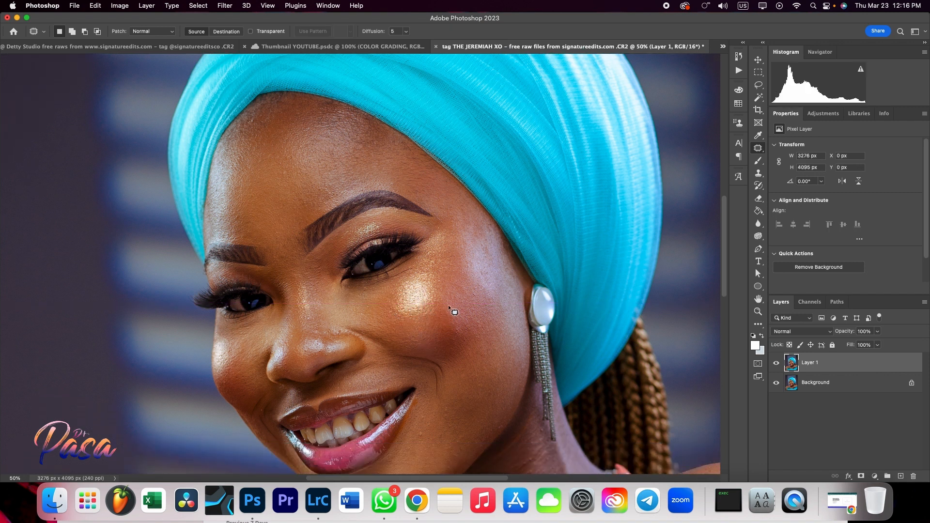
{"action": "left_click_drag", "start_coordinate": [449, 306], "coordinate": [457, 307]}
{"action": "key", "text": "super+d"}
Patch the spots on the lower cheek beside the lips and the bump on the chin
{"action": "scroll", "coordinate": [420, 359], "scroll_direction": "down", "scroll_amount": 3}
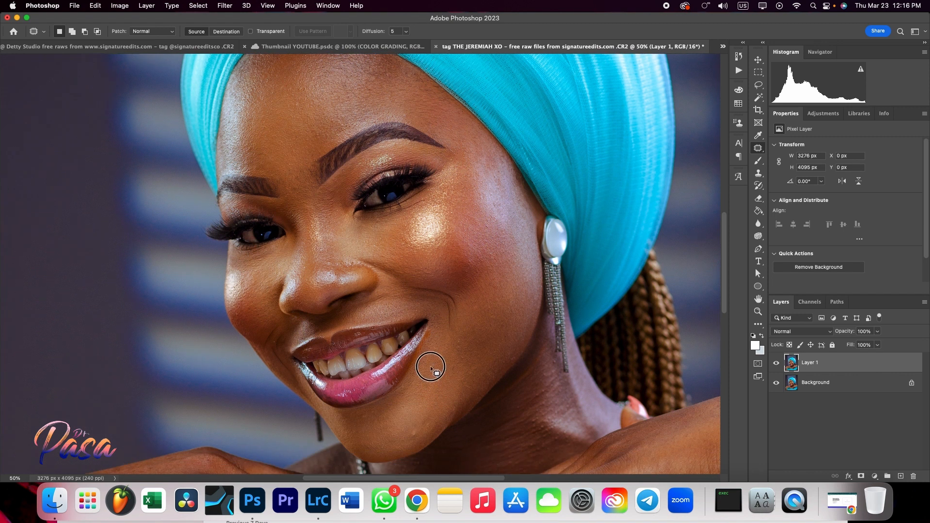
{"action": "mouse_move", "coordinate": [432, 367]}
{"action": "left_mouse_down"}
{"action": "mouse_move", "coordinate": [462, 370]}
{"action": "mouse_move", "coordinate": [469, 353]}
{"action": "mouse_move", "coordinate": [468, 361]}
{"action": "left_mouse_up"}
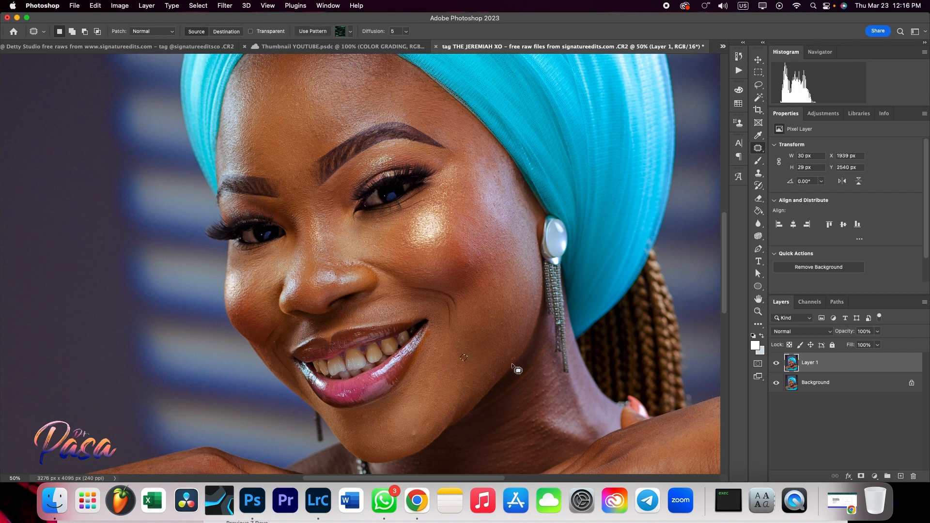
{"action": "left_click_drag", "start_coordinate": [414, 428], "coordinate": [418, 430]}
{"action": "left_click", "coordinate": [423, 432]}
{"action": "left_click_drag", "start_coordinate": [417, 433], "coordinate": [423, 432]}
{"action": "key", "text": "super+d"}
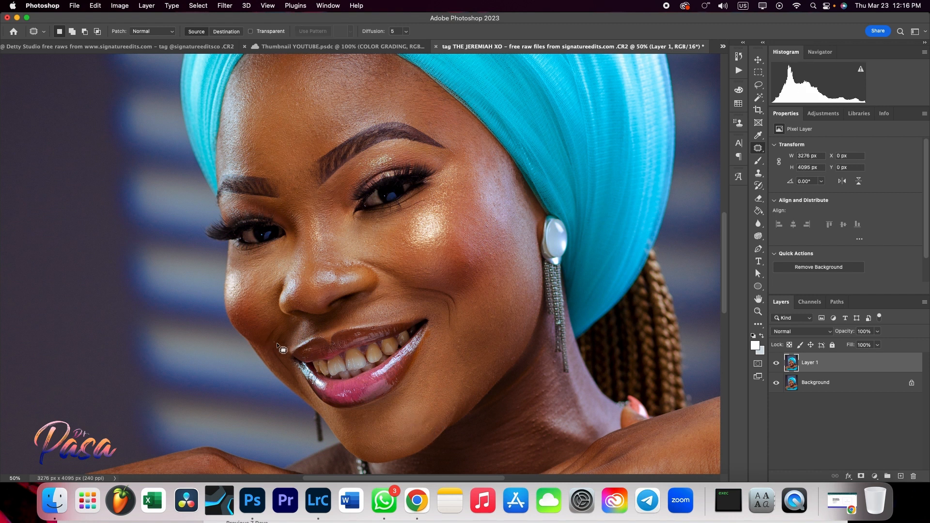
Patch the blemishes near the outer corner of the mouth, on the far cheek and on the nose
{"action": "left_click_drag", "start_coordinate": [273, 339], "coordinate": [281, 333]}
{"action": "key", "text": "super+d"}
{"action": "left_click_drag", "start_coordinate": [237, 313], "coordinate": [237, 314]}
{"action": "key", "text": "super+d"}
{"action": "left_click_drag", "start_coordinate": [307, 265], "coordinate": [315, 269]}
{"action": "key", "text": "super+d"}
Inspect the lower face, neck, hands and upper face for remaining blemishes
{"action": "scroll", "coordinate": [334, 257], "scroll_direction": "up", "scroll_amount": 5}
{"action": "scroll", "coordinate": [334, 256], "scroll_direction": "down", "scroll_amount": 6}
{"action": "scroll", "coordinate": [335, 257], "scroll_direction": "down", "scroll_amount": 4}
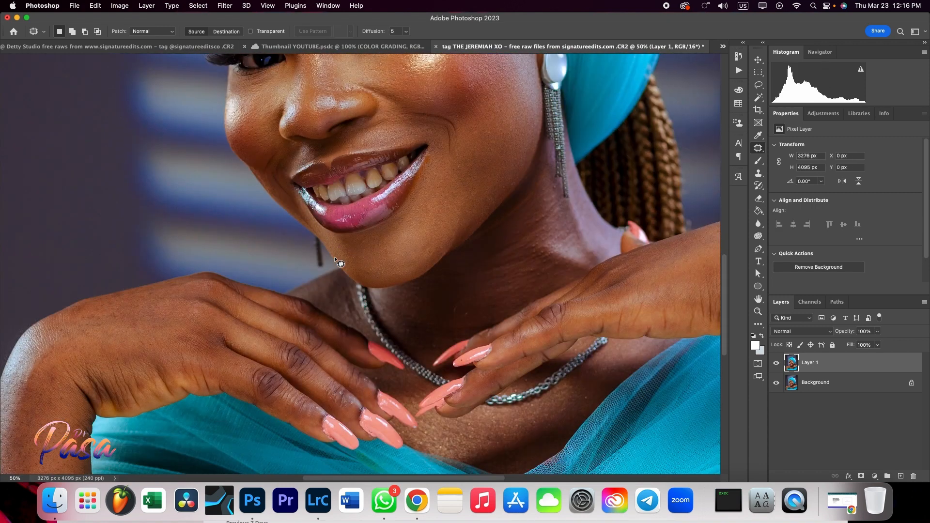
{"action": "scroll", "coordinate": [334, 258], "scroll_direction": "up", "scroll_amount": 1}
{"action": "scroll", "coordinate": [334, 258], "scroll_direction": "down", "scroll_amount": 4}
{"action": "scroll", "coordinate": [334, 258], "scroll_direction": "up", "scroll_amount": 4}
{"action": "scroll", "coordinate": [334, 257], "scroll_direction": "up", "scroll_amount": 1}
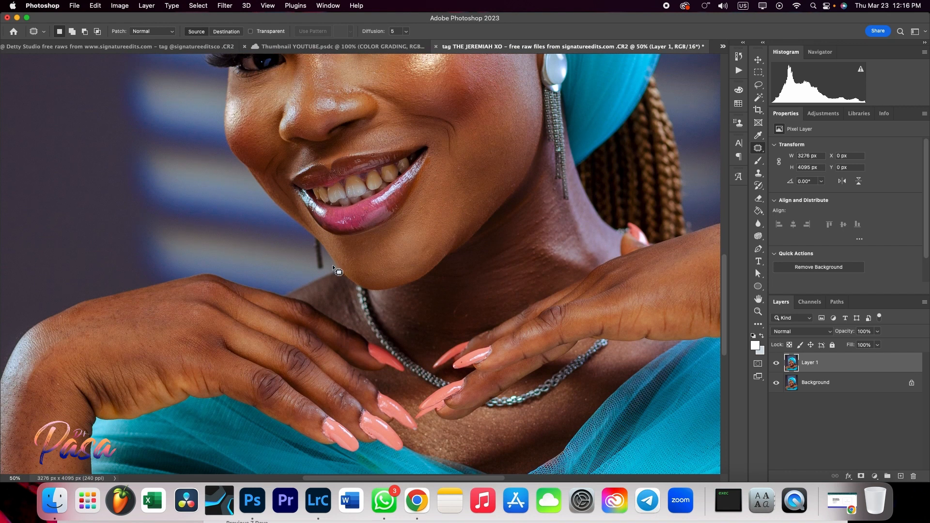
{"action": "scroll", "coordinate": [383, 262], "scroll_direction": "up", "scroll_amount": 6}
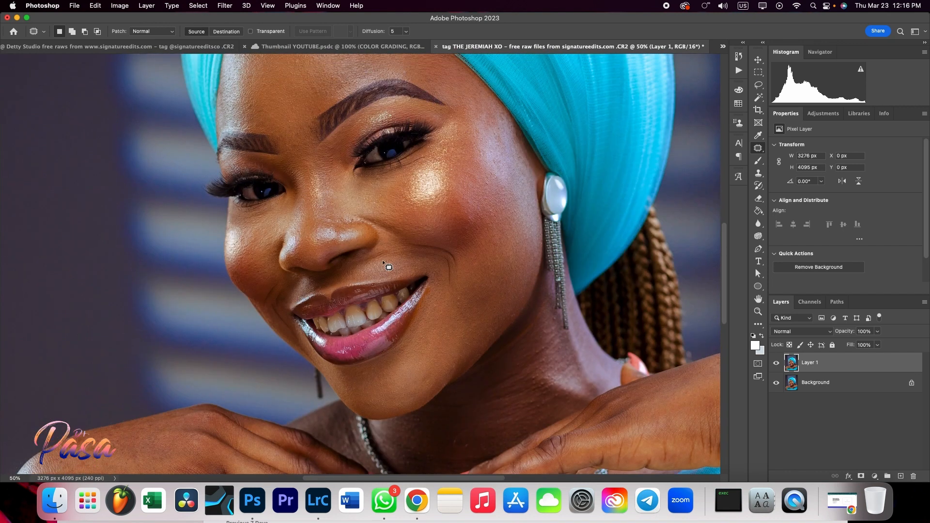
{"action": "scroll", "coordinate": [388, 267], "scroll_direction": "up", "scroll_amount": 7}
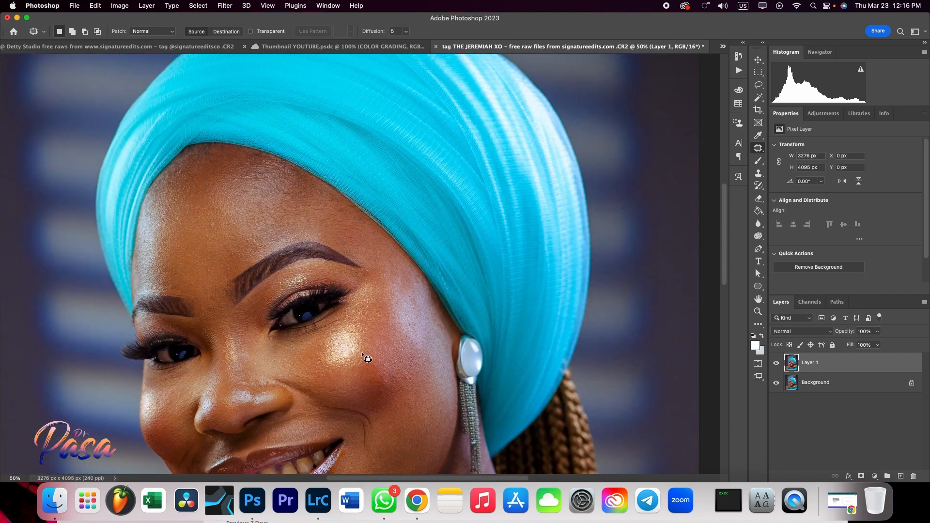
Patch the remaining spots on the cheek near the earring and above the smile line
{"action": "mouse_move", "coordinate": [402, 350]}
{"action": "left_mouse_down"}
{"action": "mouse_move", "coordinate": [400, 341]}
{"action": "mouse_move", "coordinate": [413, 357]}
{"action": "left_mouse_up"}
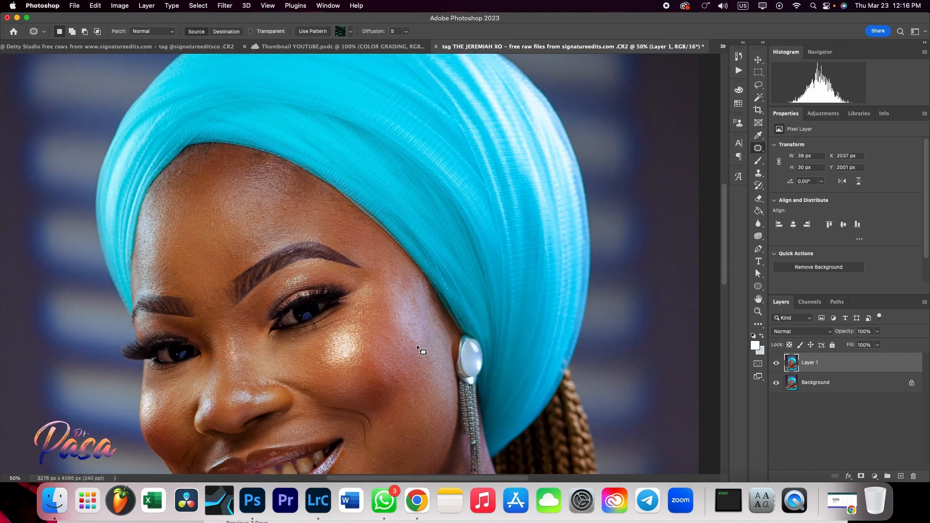
{"action": "key", "text": "super+d"}
{"action": "mouse_move", "coordinate": [391, 388]}
{"action": "left_mouse_down"}
{"action": "mouse_move", "coordinate": [382, 378]}
{"action": "mouse_move", "coordinate": [395, 388]}
{"action": "left_mouse_up"}
{"action": "key", "text": "super+d"}
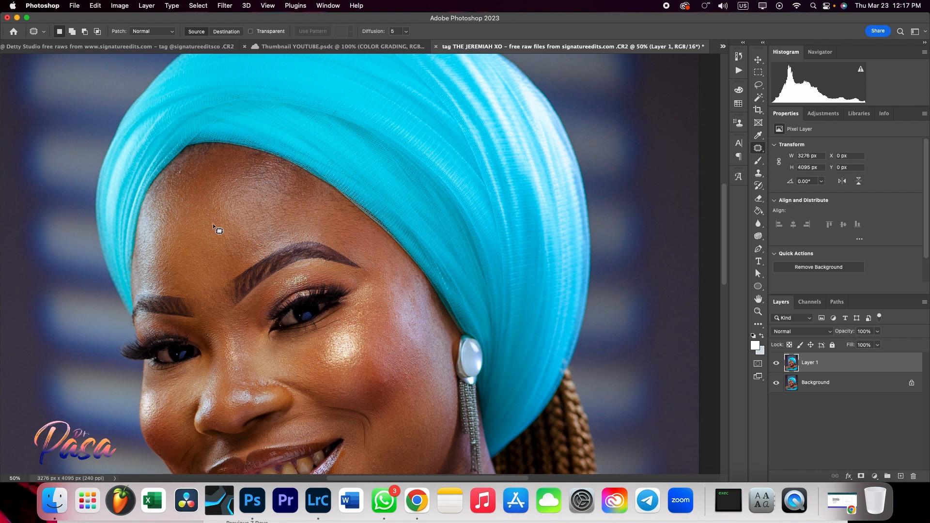
Patch the uneven spots across the middle and upper forehead up to the edge of the headwrap
{"action": "mouse_move", "coordinate": [213, 228]}
{"action": "left_mouse_down"}
{"action": "mouse_move", "coordinate": [210, 220]}
{"action": "mouse_move", "coordinate": [228, 228]}
{"action": "left_mouse_up"}
{"action": "key", "text": "super+d"}
{"action": "left_click_drag", "start_coordinate": [180, 173], "coordinate": [208, 176]}
{"action": "key", "text": "super+d"}
{"action": "mouse_move", "coordinate": [234, 170]}
{"action": "left_mouse_down"}
{"action": "mouse_move", "coordinate": [229, 183]}
{"action": "mouse_move", "coordinate": [235, 172]}
{"action": "left_mouse_up"}
{"action": "mouse_move", "coordinate": [235, 179]}
{"action": "left_mouse_down"}
{"action": "mouse_move", "coordinate": [216, 181]}
{"action": "mouse_move", "coordinate": [219, 207]}
{"action": "left_mouse_up"}
{"action": "key", "text": "super+d"}
{"action": "left_click_drag", "start_coordinate": [219, 207], "coordinate": [239, 211]}
{"action": "key", "text": "super+d"}
Patch the shiny spot on the nose and the mark directly beneath the nearer eye
{"action": "scroll", "coordinate": [191, 254], "scroll_direction": "down", "scroll_amount": 10}
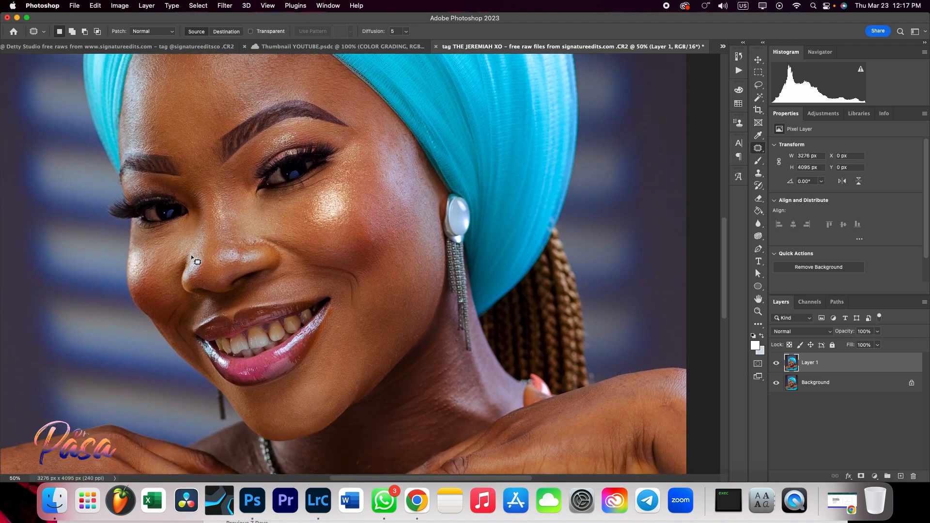
{"action": "left_click_drag", "start_coordinate": [219, 257], "coordinate": [226, 253]}
{"action": "key", "text": "super+d"}
{"action": "scroll", "coordinate": [233, 253], "scroll_direction": "up", "scroll_amount": 1}
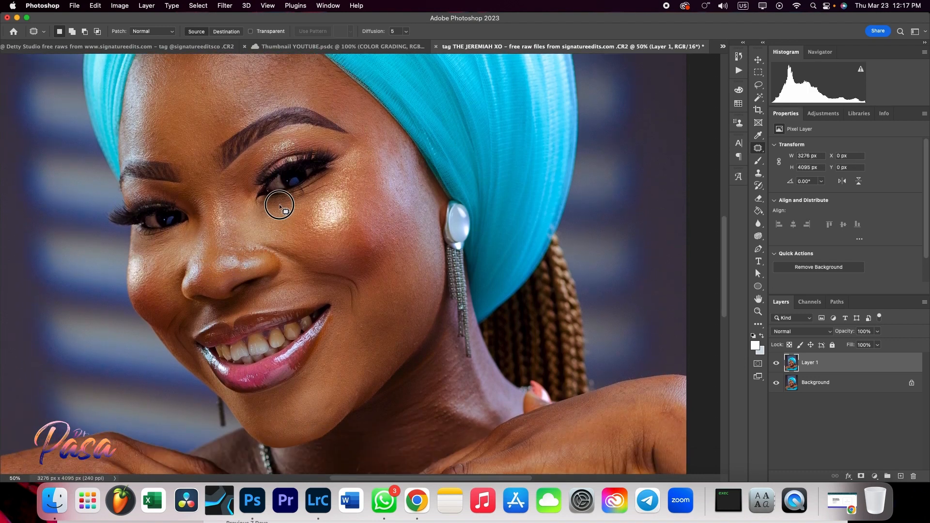
{"action": "left_click_drag", "start_coordinate": [282, 207], "coordinate": [290, 204]}
{"action": "key", "text": "super+d"}
Patch the last marks in the center of the forehead with adjacent smooth skin
{"action": "scroll", "coordinate": [266, 209], "scroll_direction": "up", "scroll_amount": 10}
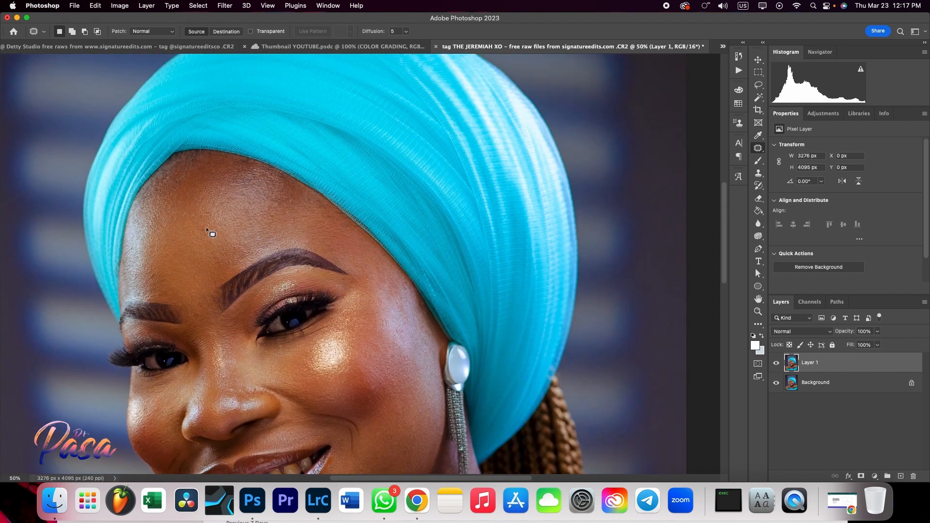
{"action": "left_click_drag", "start_coordinate": [199, 231], "coordinate": [209, 228]}
{"action": "left_click_drag", "start_coordinate": [208, 230], "coordinate": [220, 230]}
{"action": "key", "text": "super+d"}
{"action": "scroll", "coordinate": [219, 232], "scroll_direction": "down", "scroll_amount": 20}
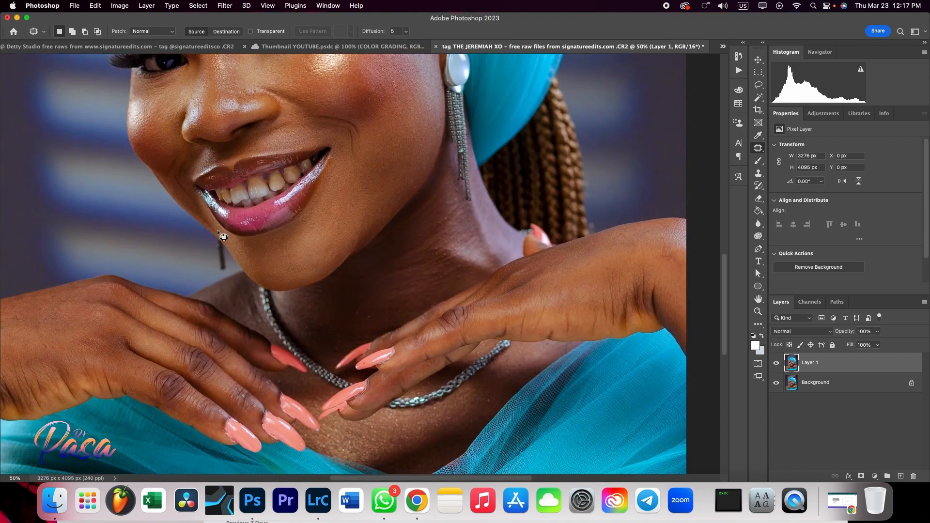
Patch the uneven spots on the neck just below the chin with adjacent smooth skin
{"action": "scroll", "coordinate": [219, 233], "scroll_direction": "down", "scroll_amount": 9}
{"action": "scroll", "coordinate": [218, 232], "scroll_direction": "up", "scroll_amount": 3}
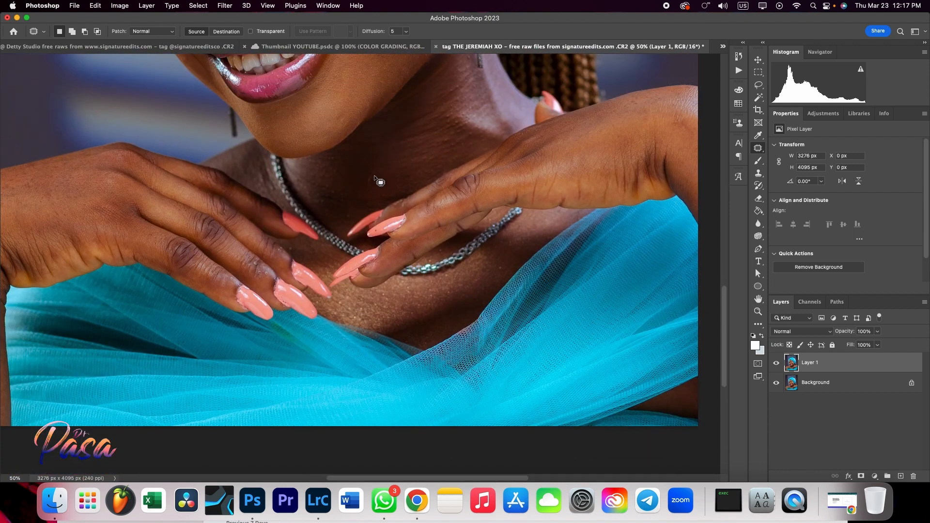
{"action": "mouse_move", "coordinate": [372, 170]}
{"action": "left_mouse_down"}
{"action": "mouse_move", "coordinate": [367, 188]}
{"action": "mouse_move", "coordinate": [382, 181]}
{"action": "mouse_move", "coordinate": [373, 171]}
{"action": "mouse_move", "coordinate": [347, 177]}
{"action": "mouse_move", "coordinate": [426, 175]}
{"action": "mouse_move", "coordinate": [383, 159]}
{"action": "mouse_move", "coordinate": [369, 177]}
{"action": "left_mouse_up"}
{"action": "key", "text": "super+d"}
{"action": "left_click_drag", "start_coordinate": [369, 182], "coordinate": [351, 182]}
{"action": "key", "text": "super+d"}
Compare the face before and after the retouch by toggling the visibility of Layer 1
{"action": "key", "text": "z"}
{"action": "right_click", "coordinate": [384, 179]}
{"action": "left_click", "coordinate": [394, 183]}
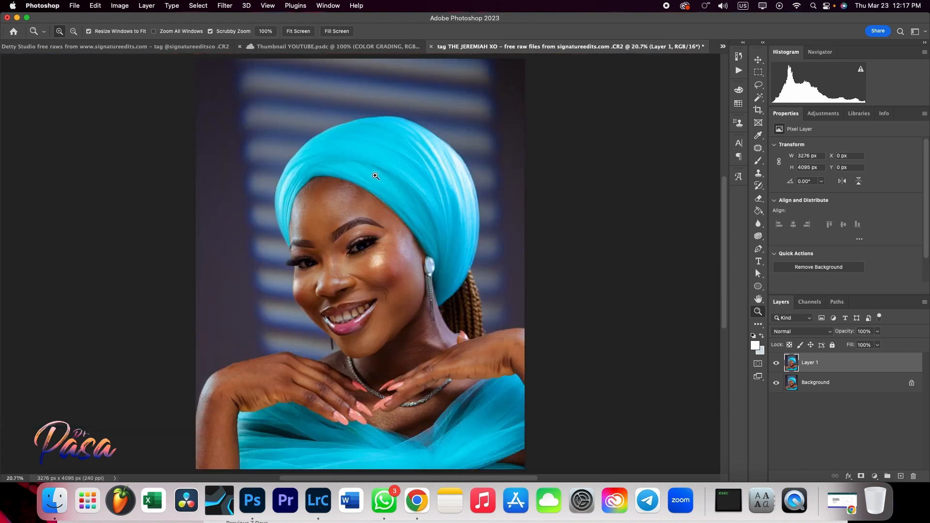
{"action": "left_click", "coordinate": [332, 193]}
{"action": "left_click", "coordinate": [333, 191]}
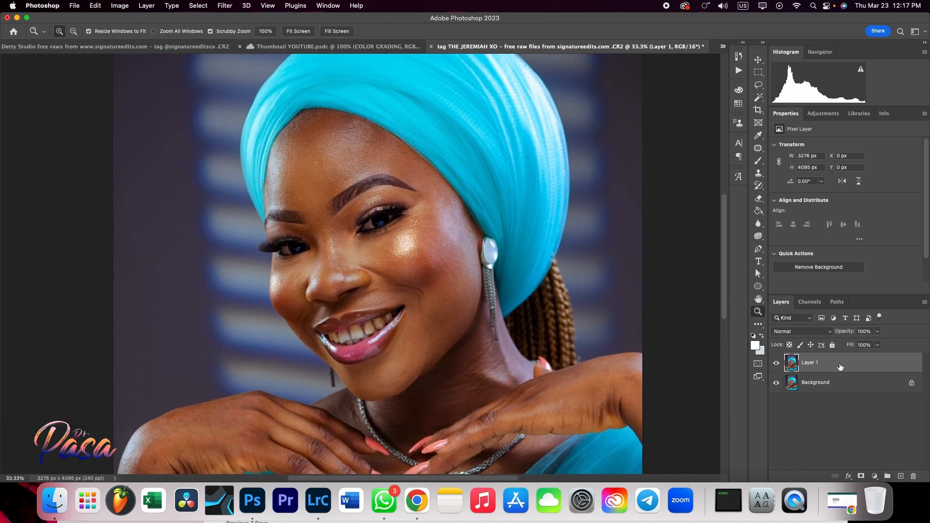
{"action": "left_click", "coordinate": [777, 363]}
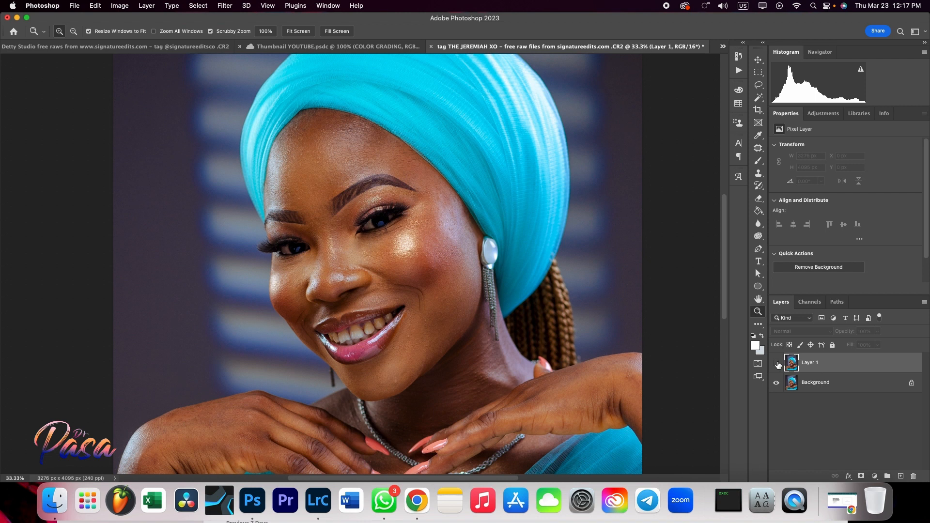
{"action": "left_click", "coordinate": [777, 363]}
{"action": "left_click", "coordinate": [778, 365]}
{"action": "left_click", "coordinate": [778, 365]}
{"action": "left_click", "coordinate": [778, 365]}
{"action": "left_click", "coordinate": [778, 365]}
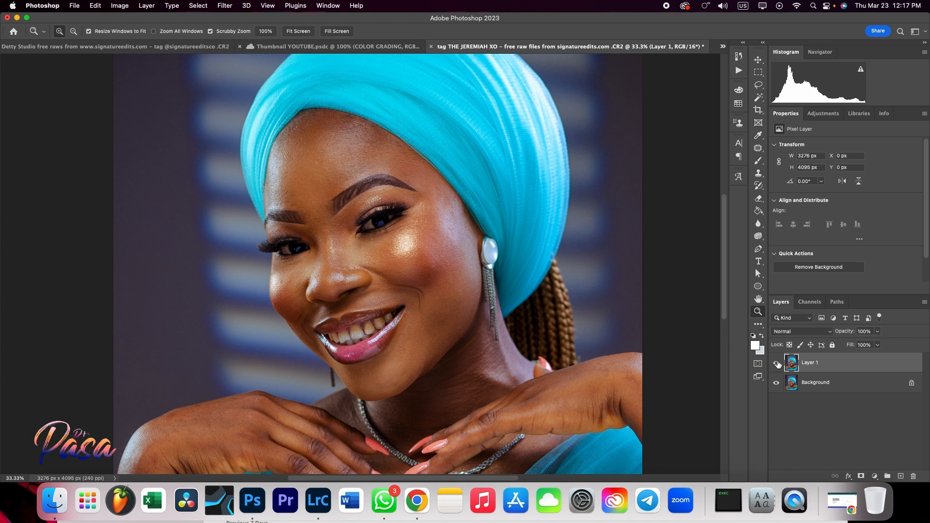
{"action": "left_click", "coordinate": [778, 365]}
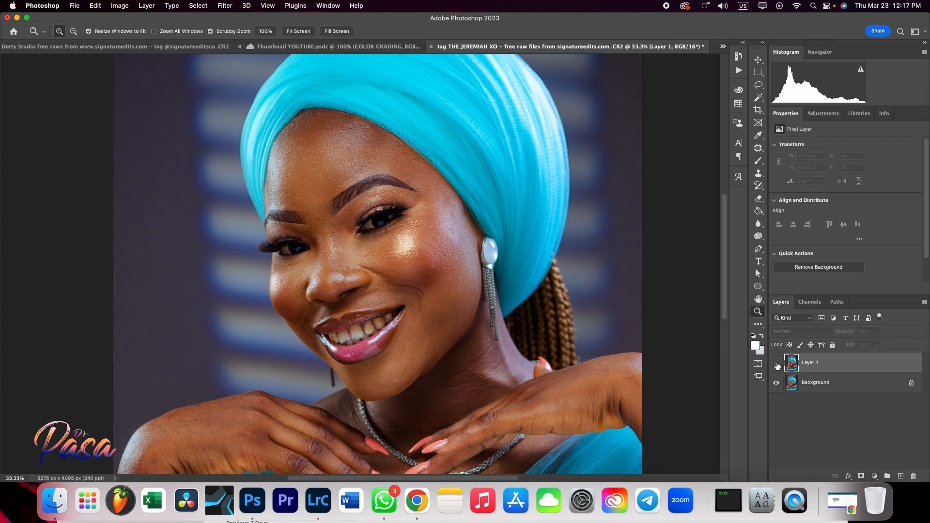
{"action": "left_click", "coordinate": [778, 365]}
Duplicate Layer 1 twice and rename the lower copy Color and the upper copy Texture
{"action": "right_click", "coordinate": [415, 265]}
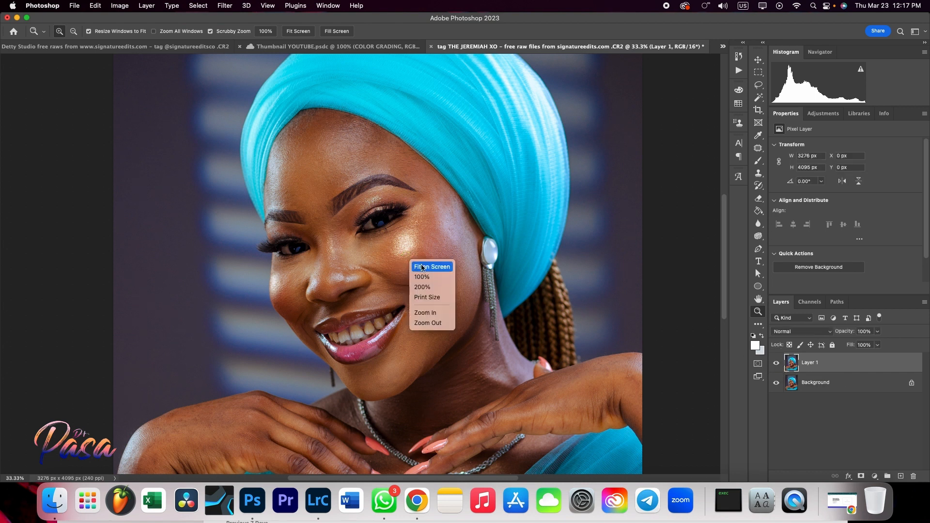
{"action": "left_click", "coordinate": [423, 267]}
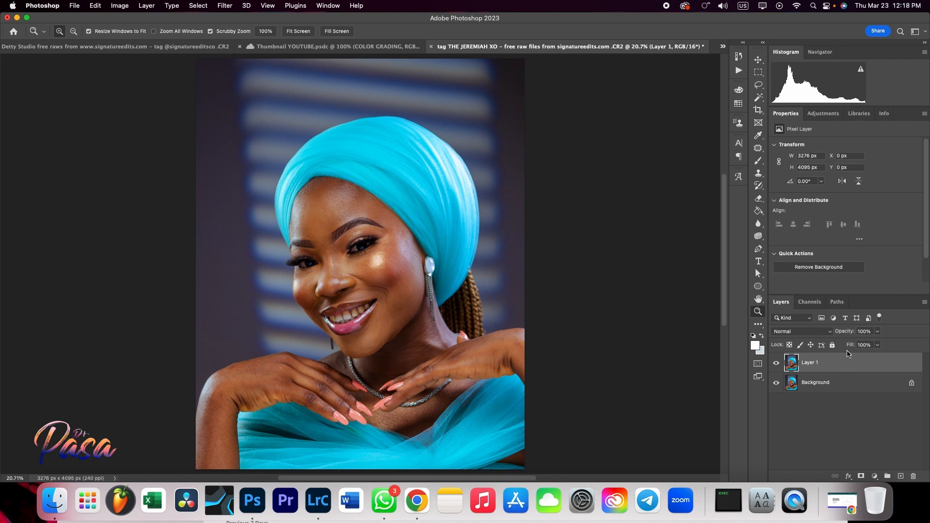
{"action": "key", "text": "super+j"}
{"action": "key", "text": "super+j"}
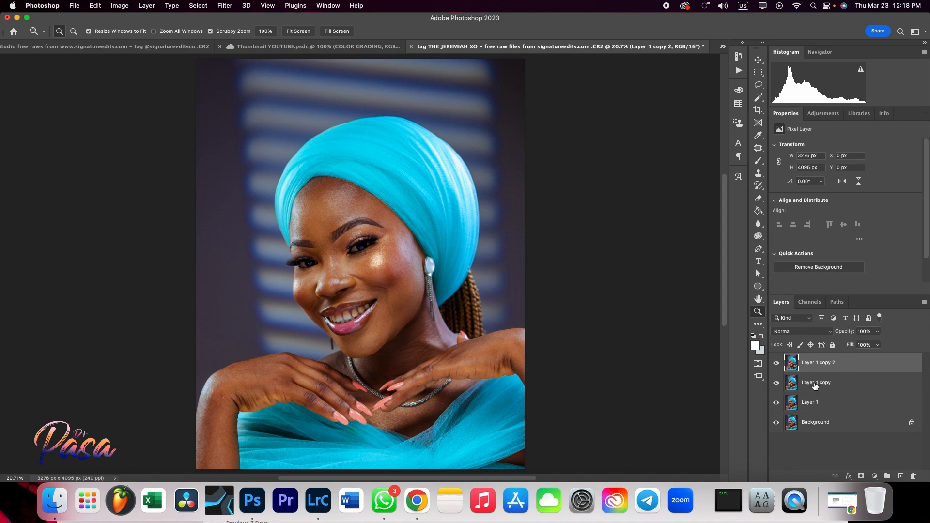
{"action": "double_click", "coordinate": [815, 384]}
{"action": "type", "text": "Color"}
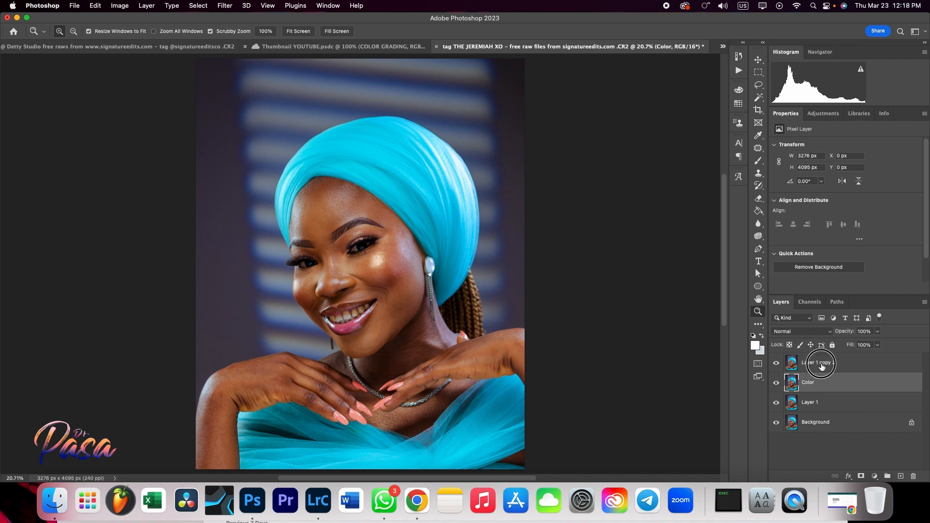
{"action": "double_click", "coordinate": [824, 364]}
{"action": "type", "text": "Texture"}
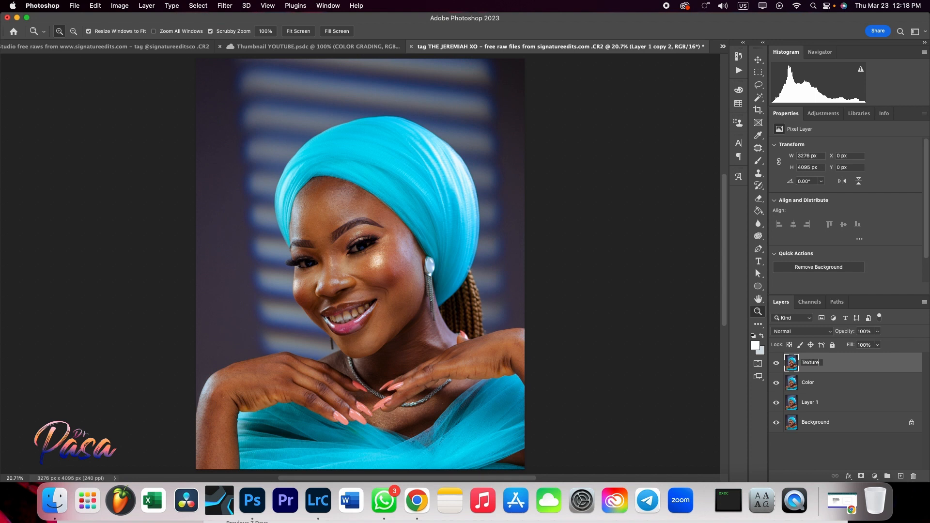
{"action": "key", "text": "Return"}
Hide the Texture layer and open the Gaussian Blur filter for the Color layer
{"action": "left_click", "coordinate": [777, 363]}
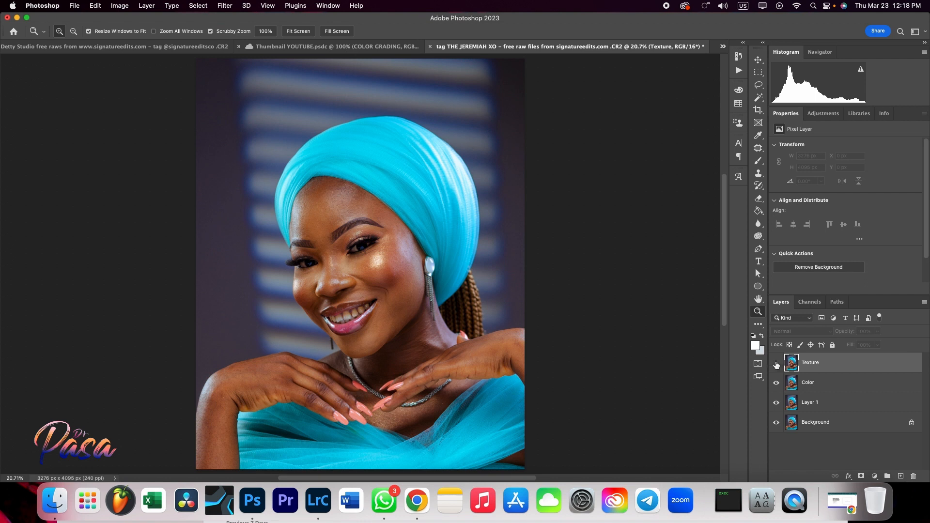
{"action": "left_click", "coordinate": [826, 384]}
{"action": "left_click", "coordinate": [218, 7]}
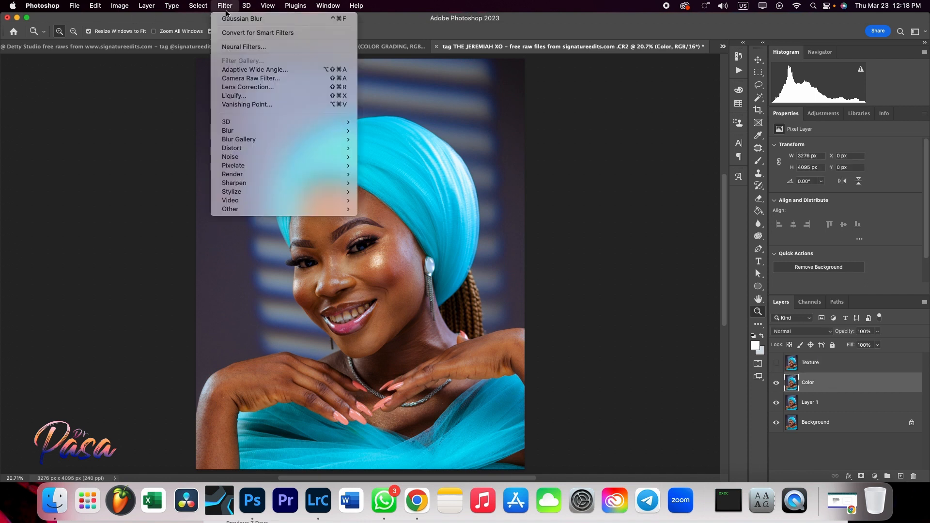
{"action": "mouse_move", "coordinate": [253, 134]}
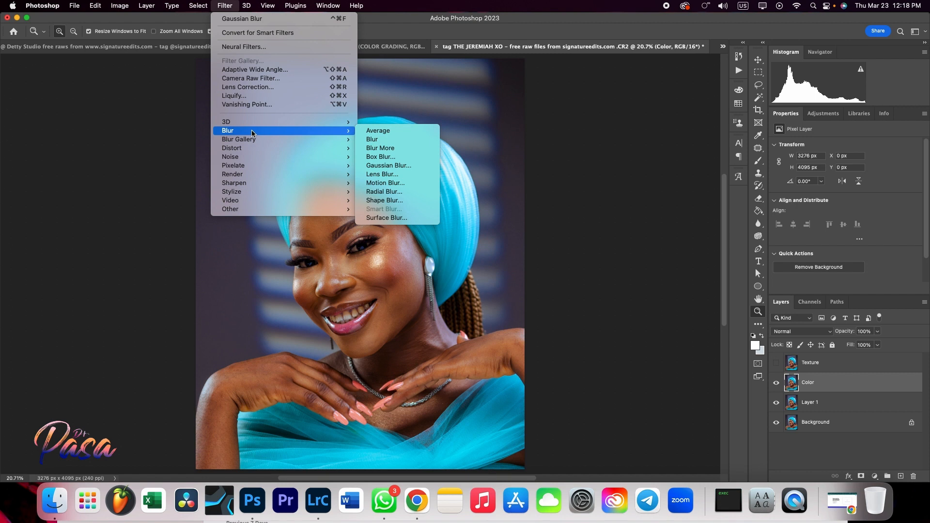
{"action": "left_click", "coordinate": [386, 166]}
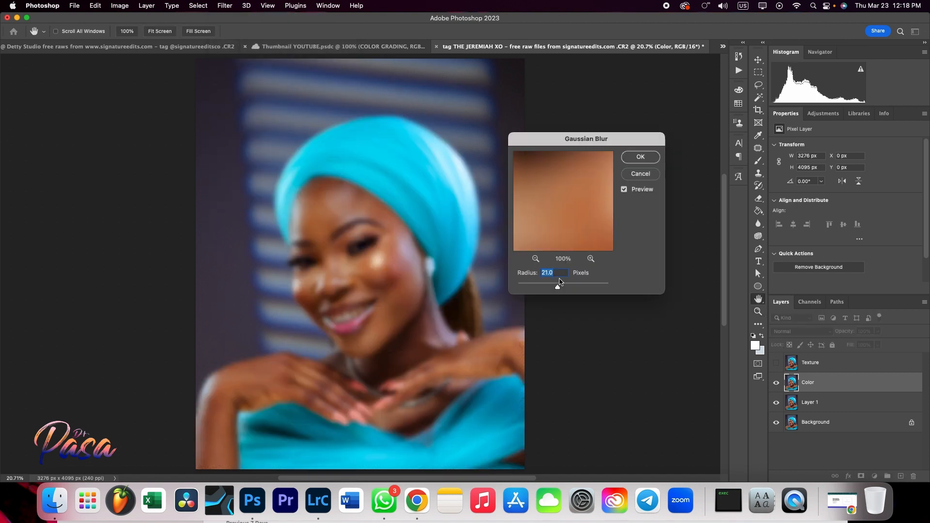
Lower the Gaussian Blur radius to 0.1, then raise it to 7.0 pixels while checking the cheek skin in the preview
{"action": "left_click_drag", "start_coordinate": [558, 289], "coordinate": [517, 288]}
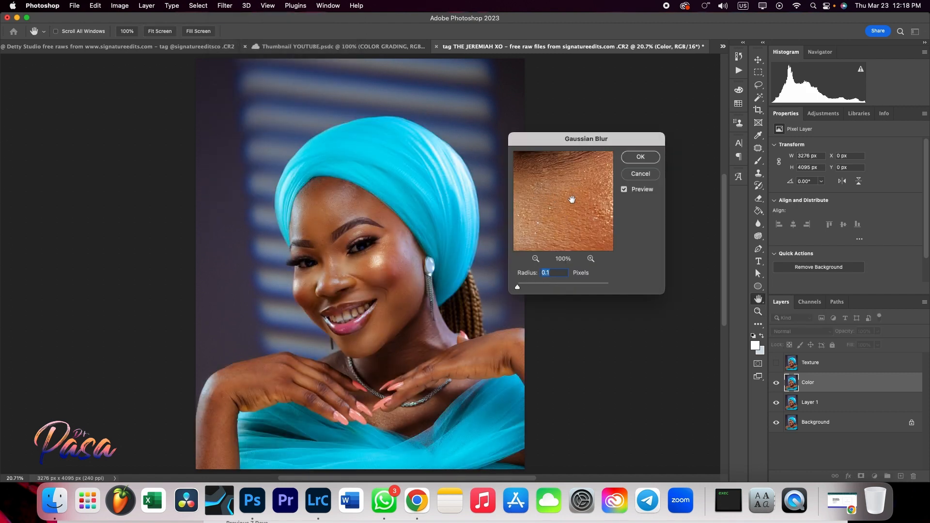
{"action": "left_click", "coordinate": [535, 258]}
{"action": "left_click", "coordinate": [536, 258]}
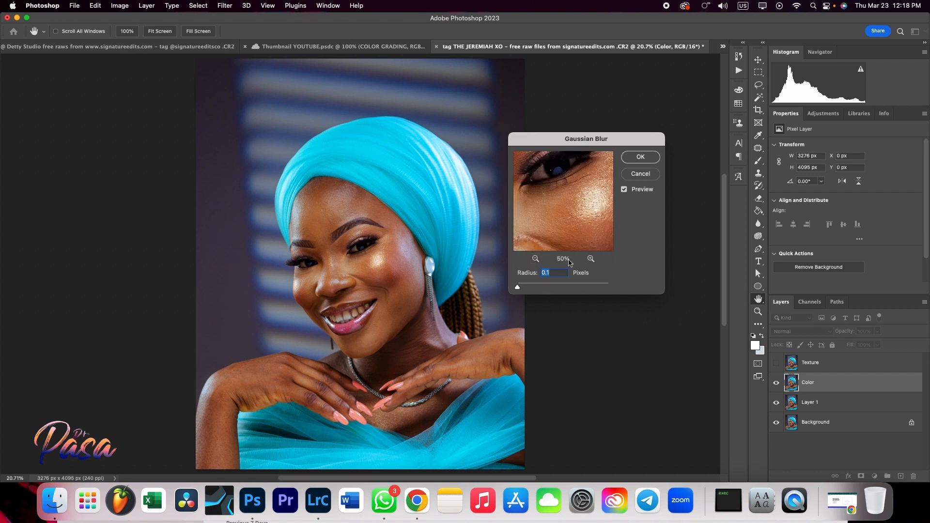
{"action": "left_click", "coordinate": [591, 260]}
{"action": "left_click_drag", "start_coordinate": [566, 232], "coordinate": [532, 251]}
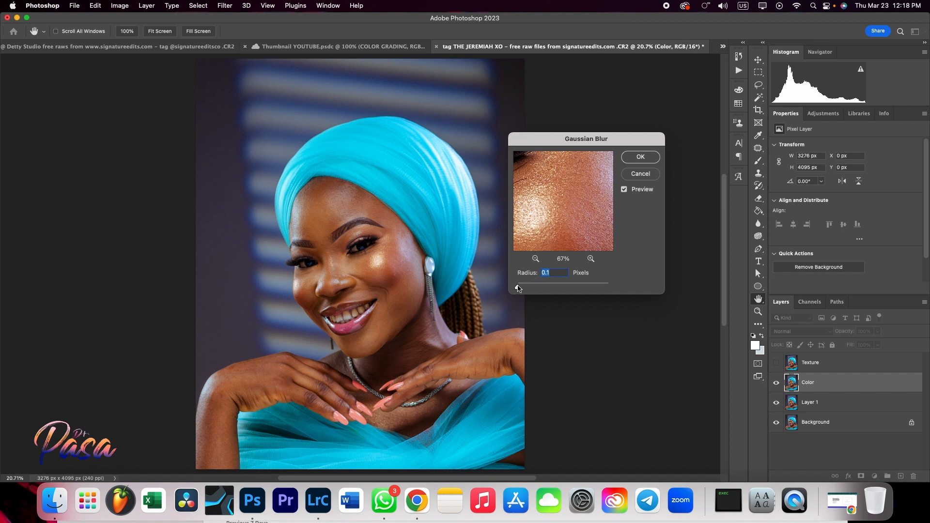
{"action": "left_click_drag", "start_coordinate": [517, 287], "coordinate": [542, 288]}
{"action": "left_click_drag", "start_coordinate": [542, 246], "coordinate": [574, 216]}
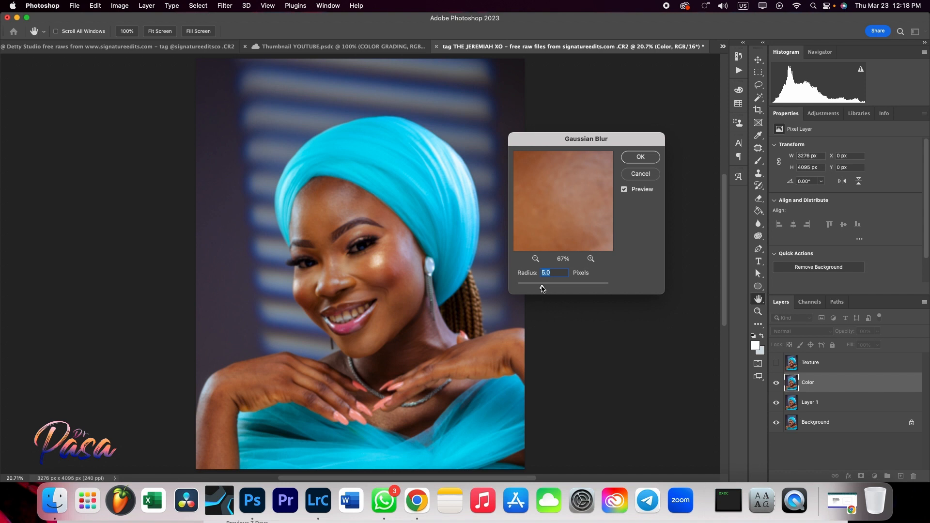
{"action": "left_click_drag", "start_coordinate": [543, 287], "coordinate": [547, 287]}
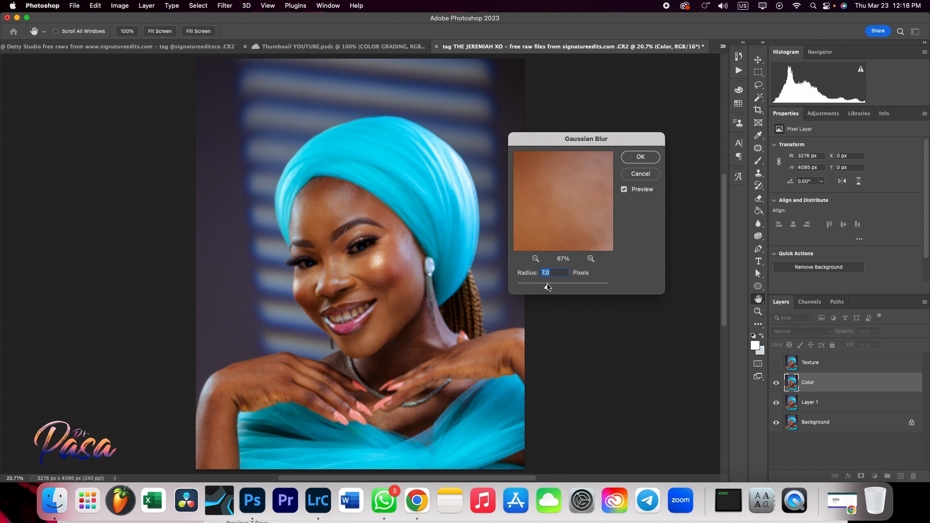
Check the eye and cheek area in the filter preview and apply the blur to the Color layer
{"action": "left_click", "coordinate": [537, 259]}
{"action": "left_click", "coordinate": [536, 260]}
{"action": "left_click", "coordinate": [537, 260]}
{"action": "left_click_drag", "start_coordinate": [561, 232], "coordinate": [531, 177]}
{"action": "mouse_move", "coordinate": [559, 215]}
{"action": "left_mouse_down"}
{"action": "mouse_move", "coordinate": [543, 199]}
{"action": "mouse_move", "coordinate": [551, 211]}
{"action": "left_mouse_up"}
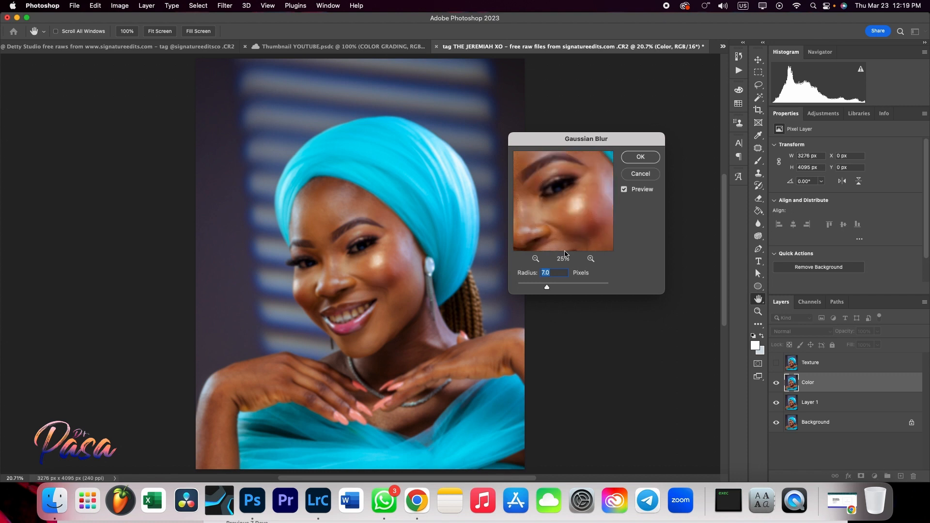
{"action": "left_click", "coordinate": [589, 259]}
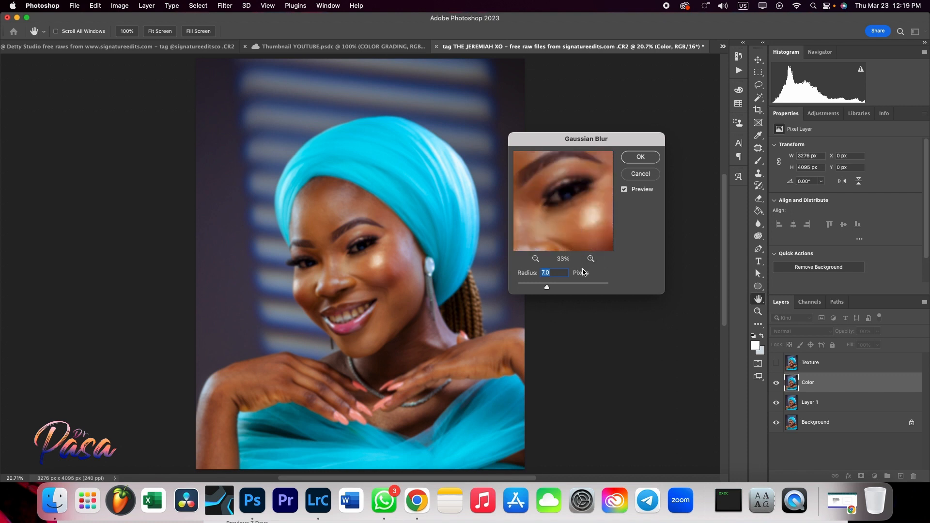
{"action": "left_click", "coordinate": [641, 158]}
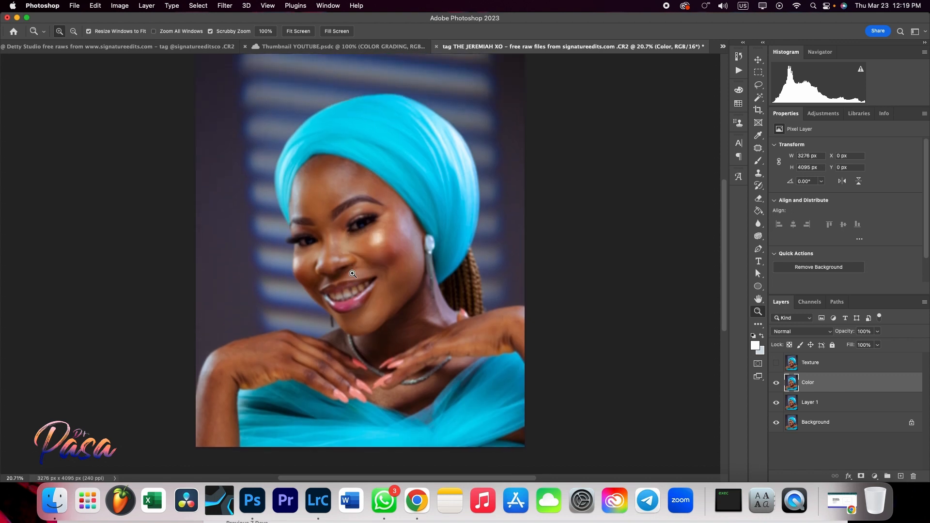
Show the Texture layer again, toggling it to compare the sharp skin with the blurred Color layer
{"action": "left_click", "coordinate": [366, 230]}
{"action": "left_click", "coordinate": [366, 230]}
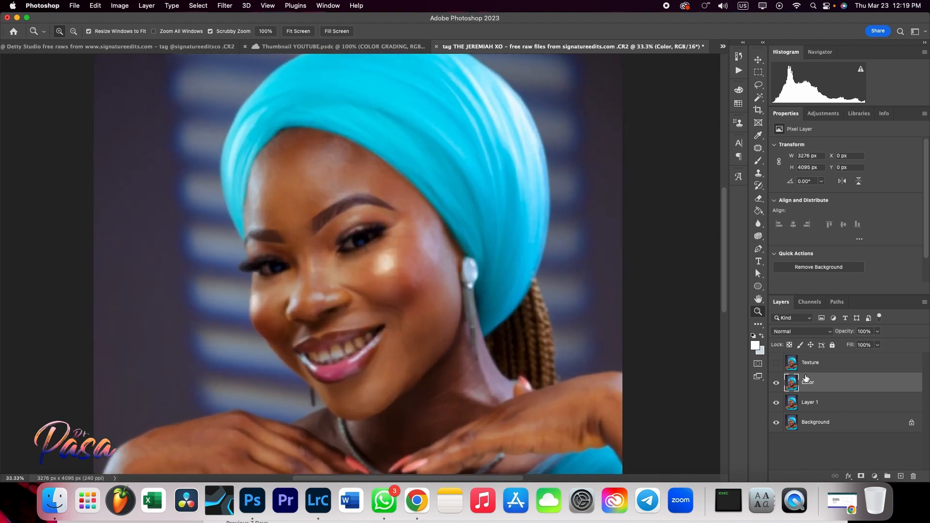
{"action": "left_click", "coordinate": [776, 364]}
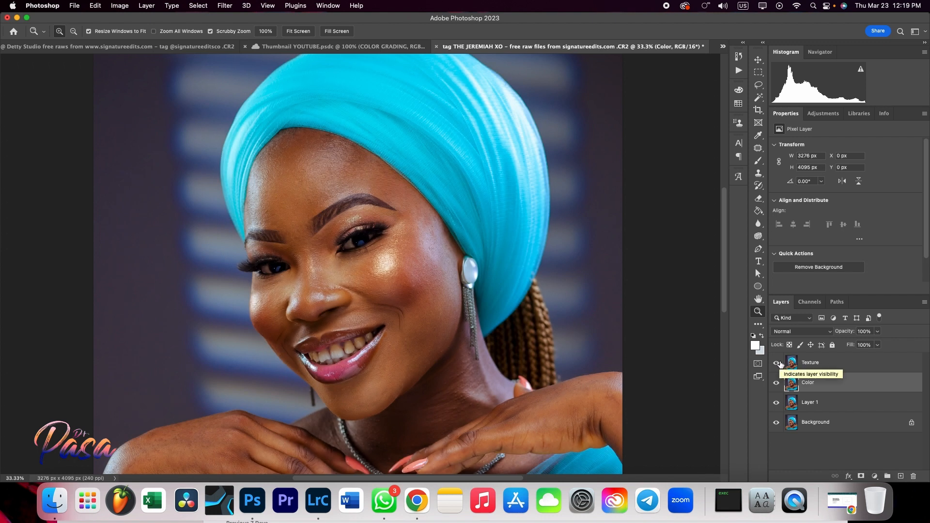
{"action": "left_click", "coordinate": [776, 364]}
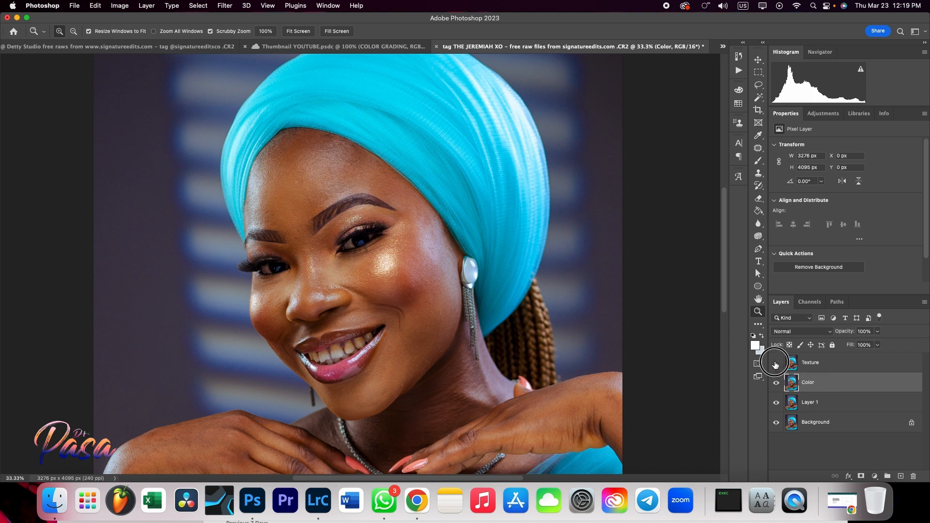
{"action": "left_click", "coordinate": [776, 364]}
{"action": "left_click", "coordinate": [776, 365]}
{"action": "left_click", "coordinate": [776, 364]}
{"action": "left_click", "coordinate": [776, 365]}
{"action": "left_click", "coordinate": [776, 364]}
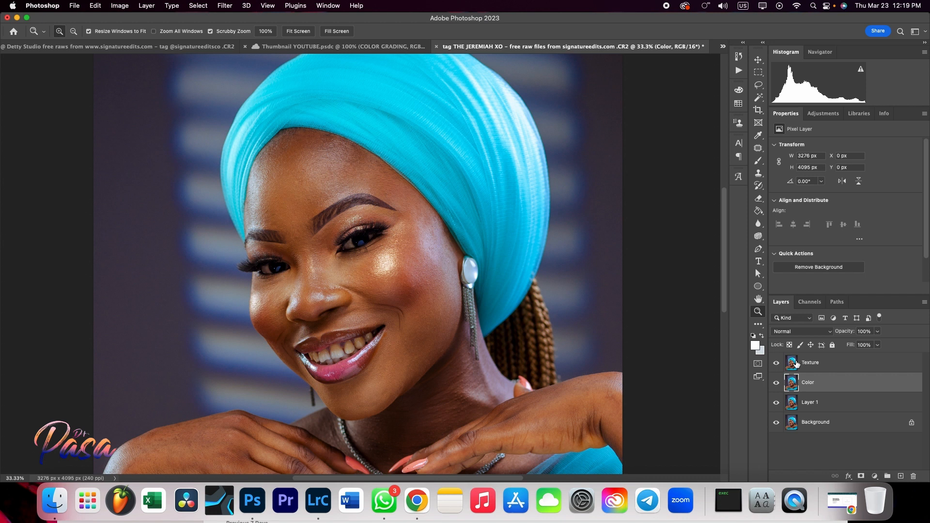
Open Apply Image for the Texture layer and choose Color as the source layer
{"action": "left_click", "coordinate": [826, 362]}
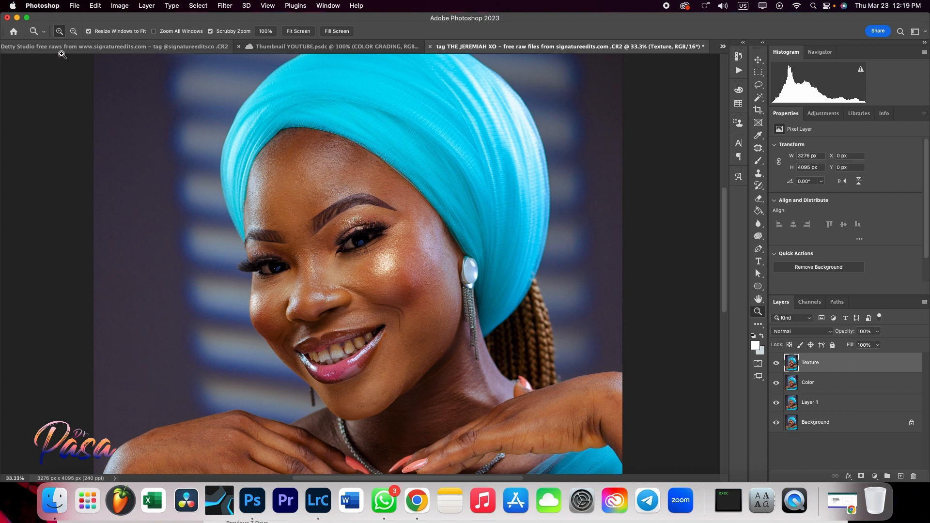
{"action": "left_click", "coordinate": [119, 6]}
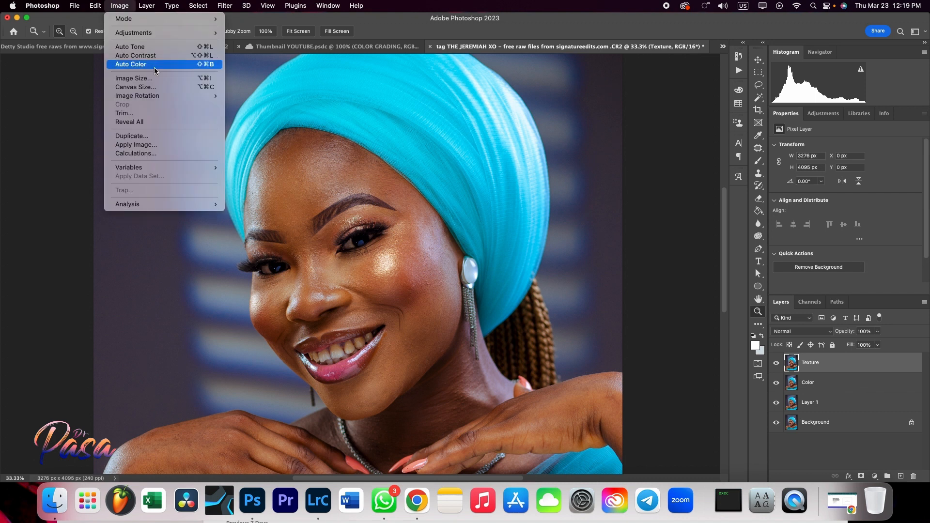
{"action": "left_click", "coordinate": [145, 144]}
{"action": "left_click_drag", "start_coordinate": [552, 215], "coordinate": [453, 177]}
{"action": "left_click", "coordinate": [440, 201]}
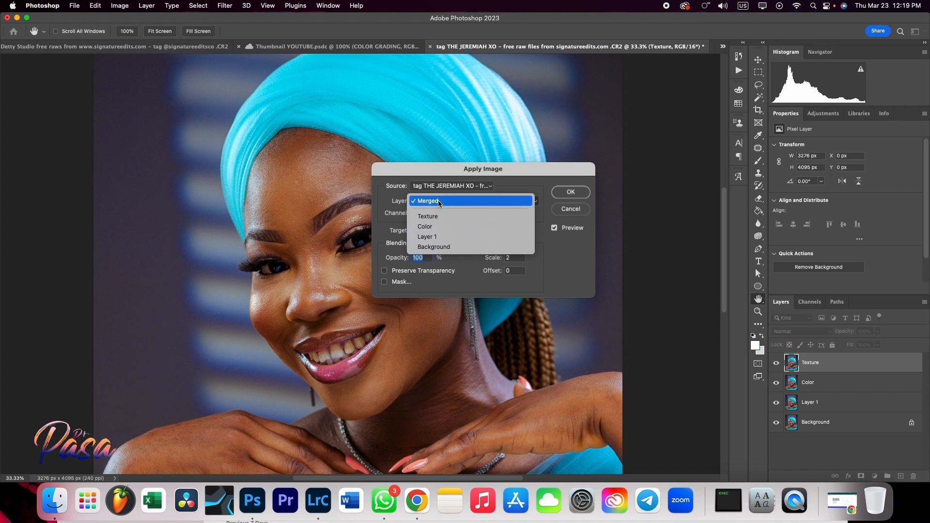
{"action": "left_click", "coordinate": [439, 203]}
{"action": "left_click", "coordinate": [448, 202]}
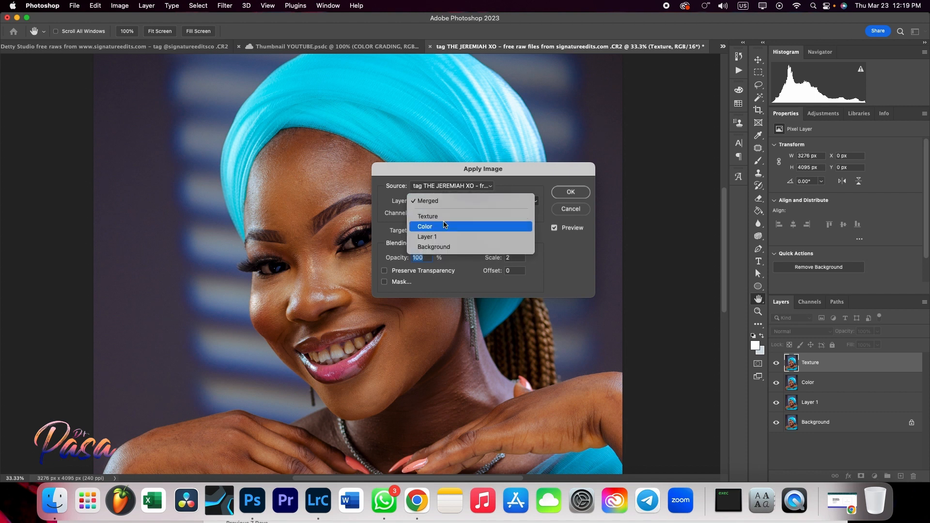
{"action": "left_click", "coordinate": [440, 228]}
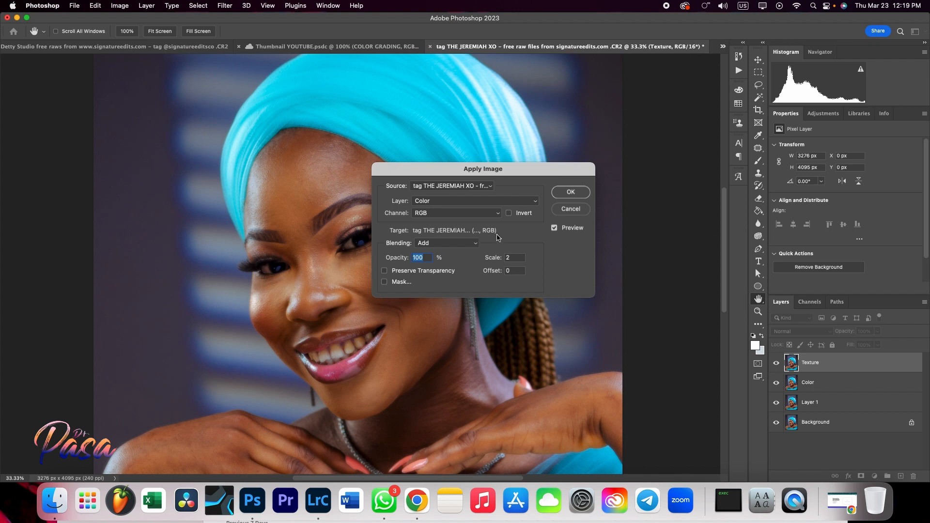
Try Subtract as the Apply Image blending mode and return to Add
{"action": "left_click", "coordinate": [437, 245]}
{"action": "left_click", "coordinate": [434, 244]}
{"action": "left_click", "coordinate": [445, 244]}
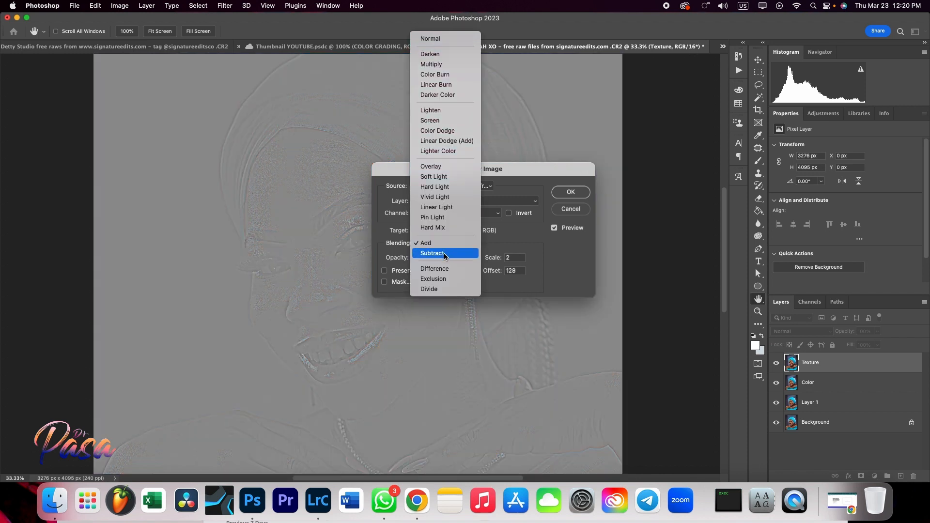
{"action": "left_click", "coordinate": [444, 254]}
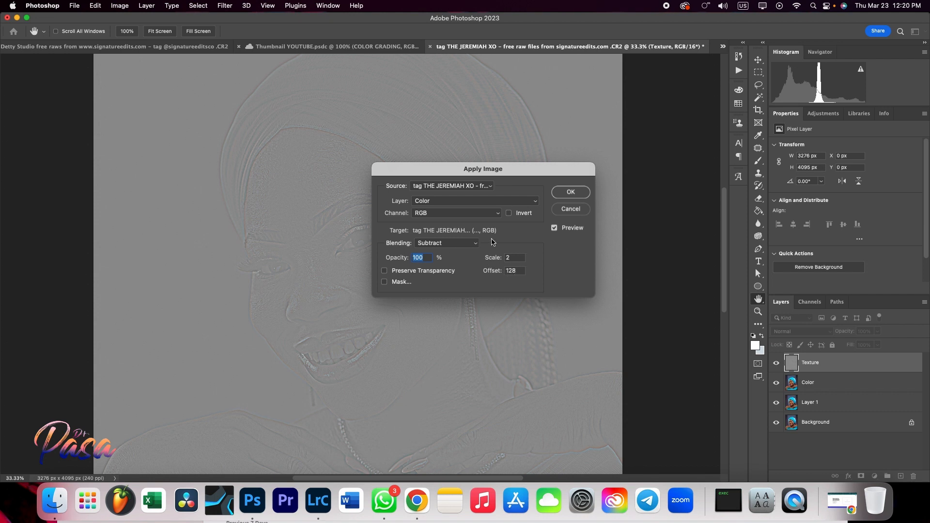
{"action": "left_click", "coordinate": [463, 243]}
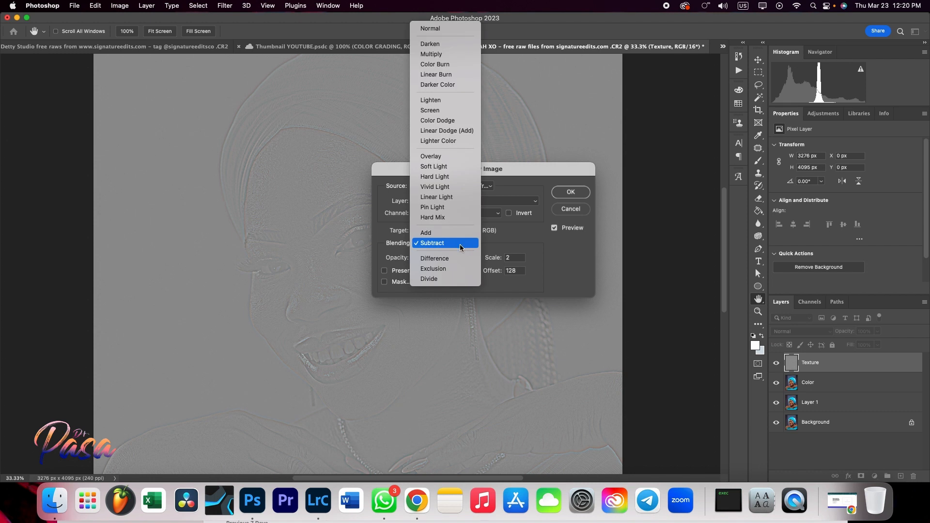
{"action": "left_click", "coordinate": [448, 233]}
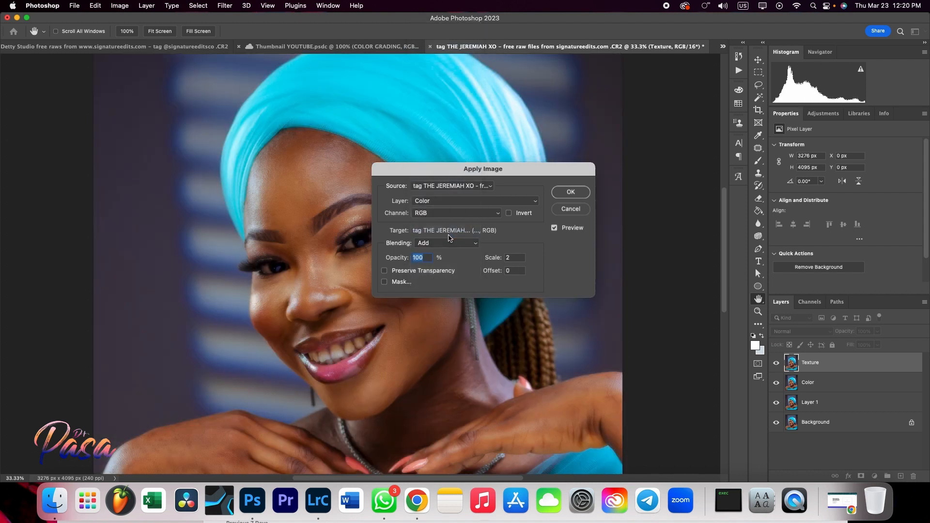
Apply the Color layer to Texture with Invert enabled, Add blending, 100% opacity, scale 2 and offset 0
{"action": "left_click", "coordinate": [428, 259]}
{"action": "double_click", "coordinate": [509, 258]}
{"action": "left_click", "coordinate": [511, 260]}
{"action": "left_click", "coordinate": [569, 255]}
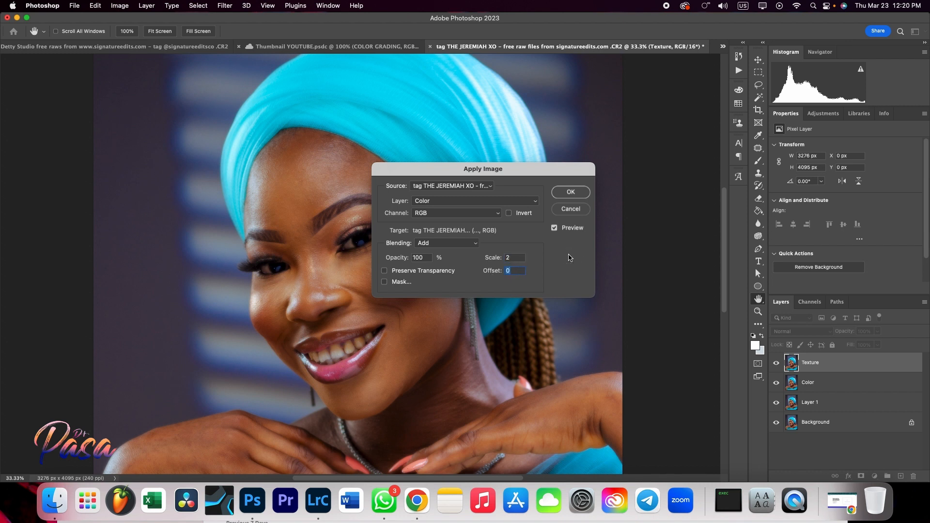
{"action": "left_click", "coordinate": [509, 215]}
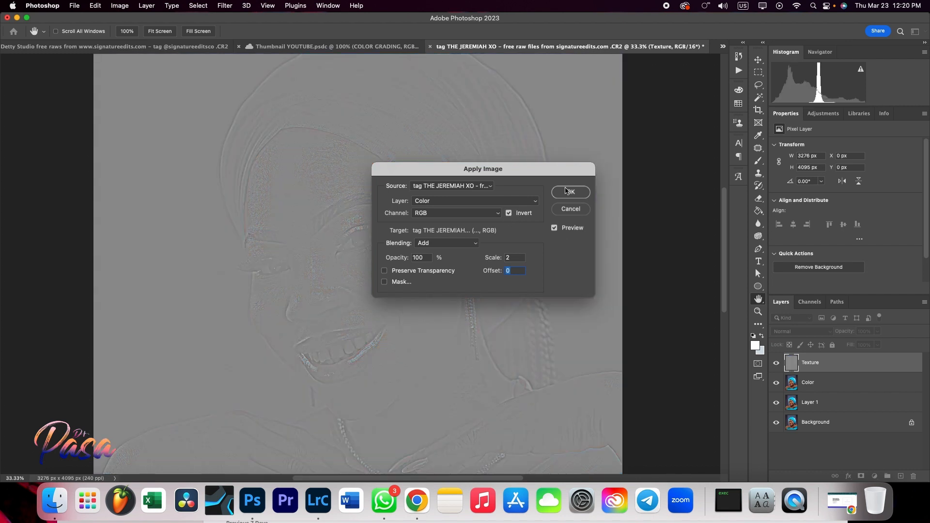
{"action": "left_click_drag", "start_coordinate": [564, 174], "coordinate": [518, 185]}
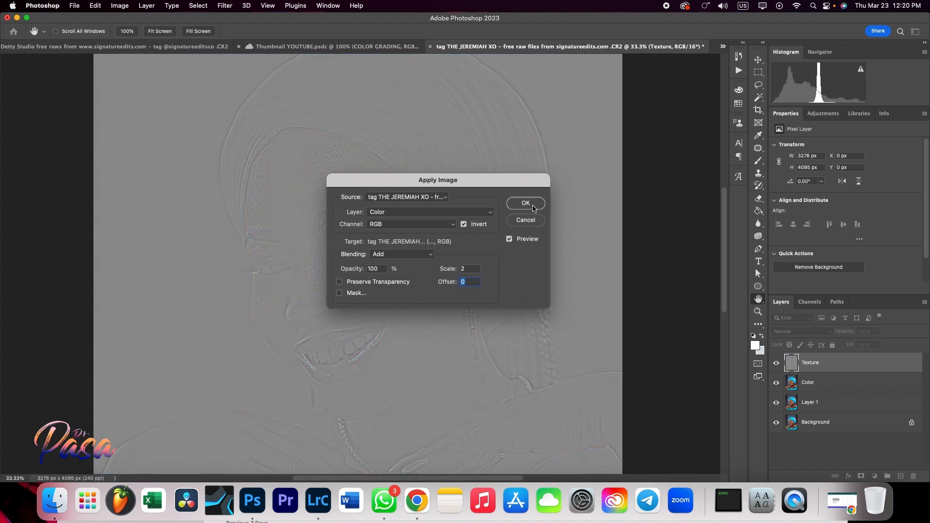
{"action": "left_click", "coordinate": [534, 208]}
Examine the gray Texture layer's skin detail around the eye and cheek, up close and at full view
{"action": "key", "text": "z"}
{"action": "right_click", "coordinate": [507, 221]}
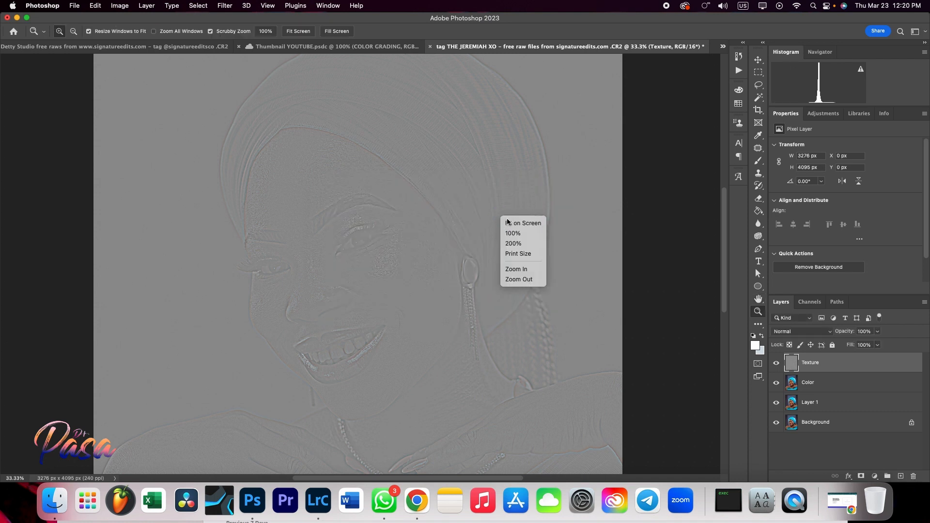
{"action": "left_click", "coordinate": [509, 223]}
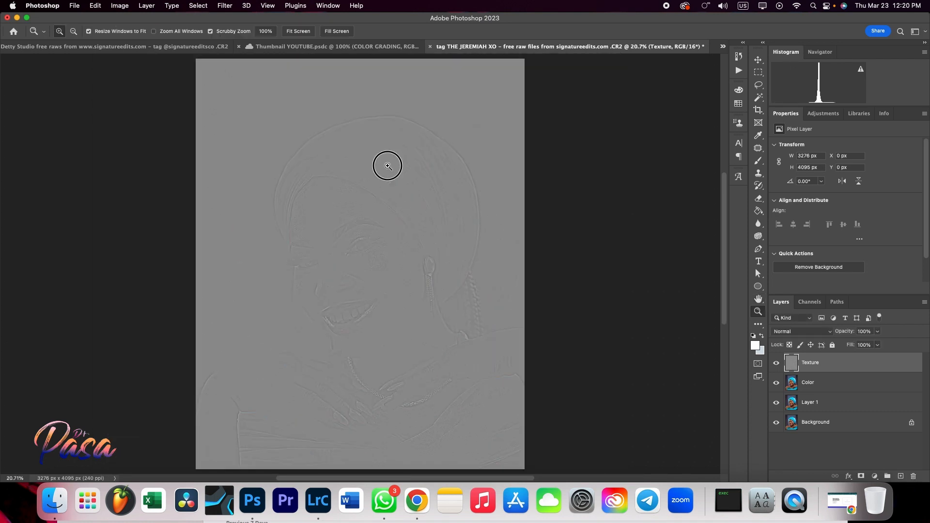
{"action": "left_click", "coordinate": [388, 165]}
{"action": "left_click", "coordinate": [347, 205]}
{"action": "left_click", "coordinate": [355, 319]}
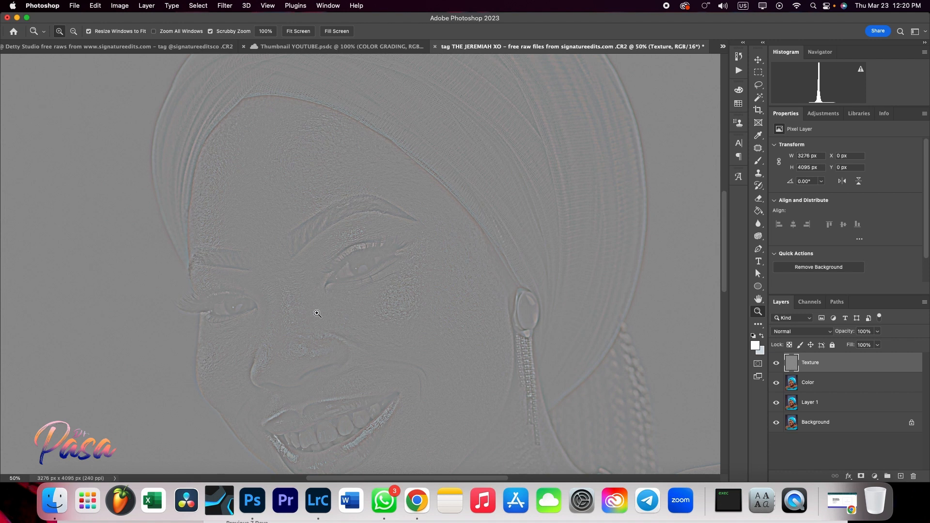
{"action": "left_click_drag", "start_coordinate": [253, 230], "coordinate": [415, 233]}
{"action": "left_click", "coordinate": [464, 243]}
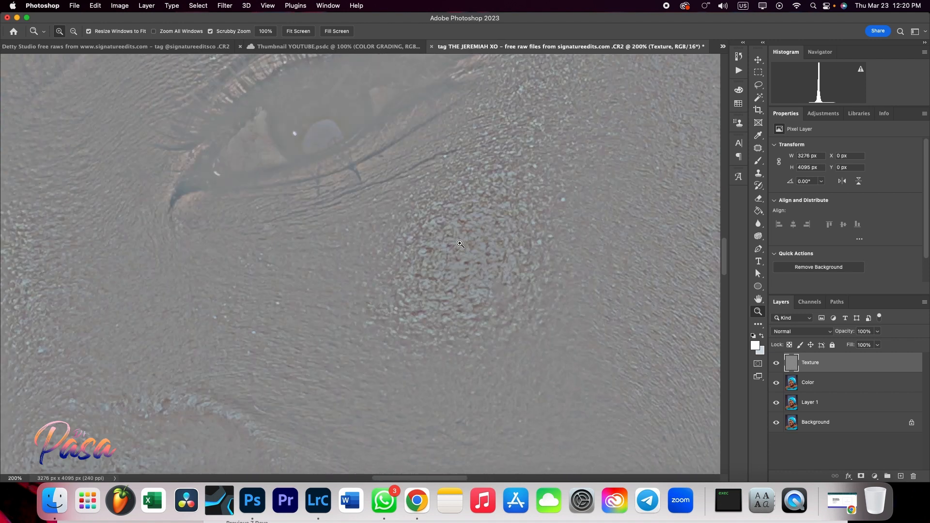
{"action": "right_click", "coordinate": [409, 235]}
{"action": "left_click", "coordinate": [411, 237]}
{"action": "left_click", "coordinate": [326, 198]}
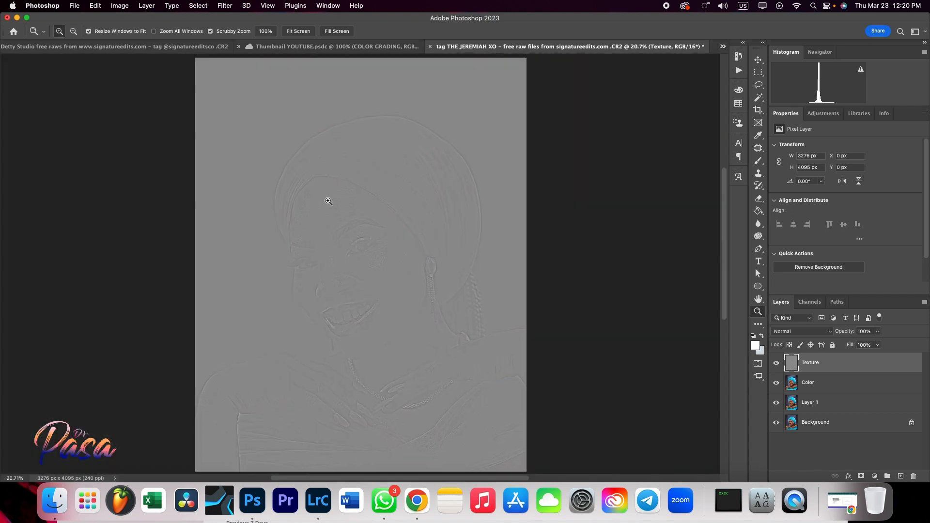
{"action": "left_click", "coordinate": [328, 198]}
{"action": "scroll", "coordinate": [359, 226], "scroll_direction": "down", "scroll_amount": 4}
{"action": "scroll", "coordinate": [383, 218], "scroll_direction": "up", "scroll_amount": 3}
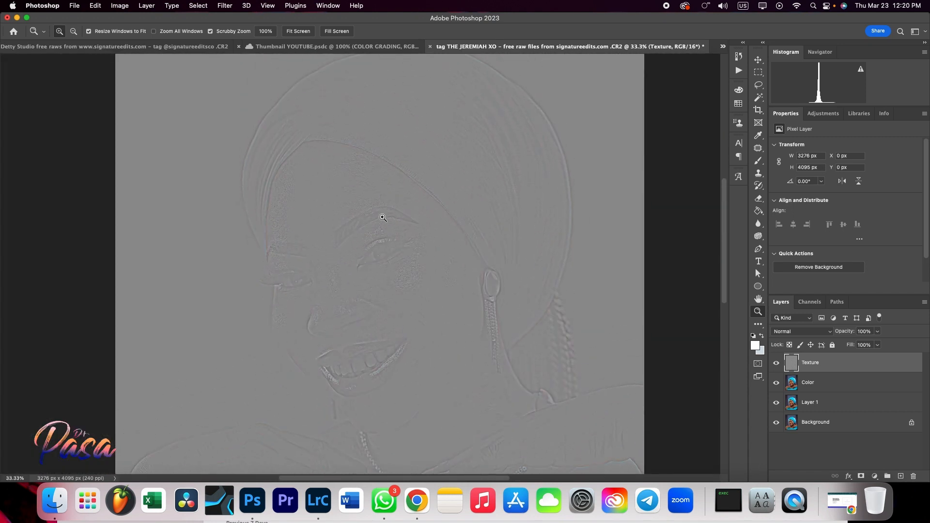
Set the Texture layer's blend mode to Linear Light and toggle its visibility to compare against the blurred Color layer
{"action": "left_click", "coordinate": [836, 364]}
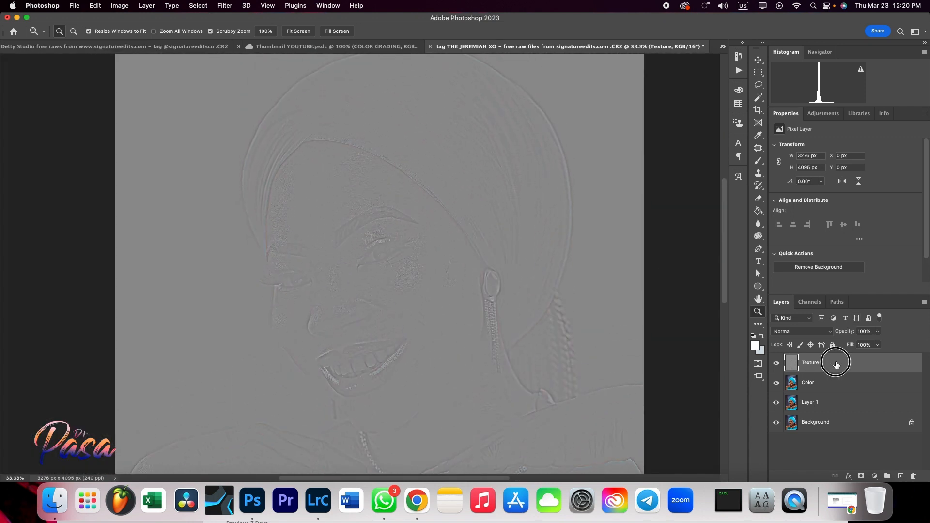
{"action": "left_click", "coordinate": [802, 331]}
{"action": "scroll", "coordinate": [806, 415], "scroll_direction": "down", "scroll_amount": 3}
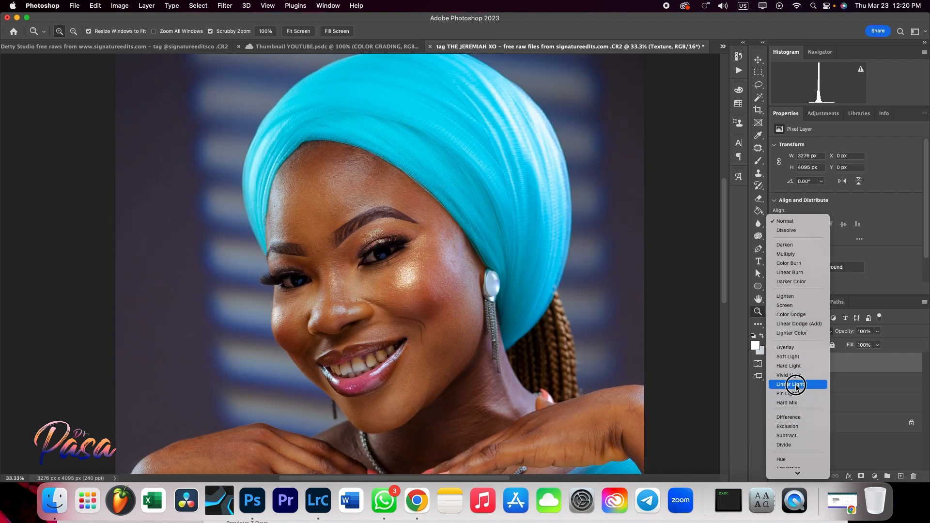
{"action": "left_click", "coordinate": [796, 385]}
{"action": "left_click", "coordinate": [777, 364]}
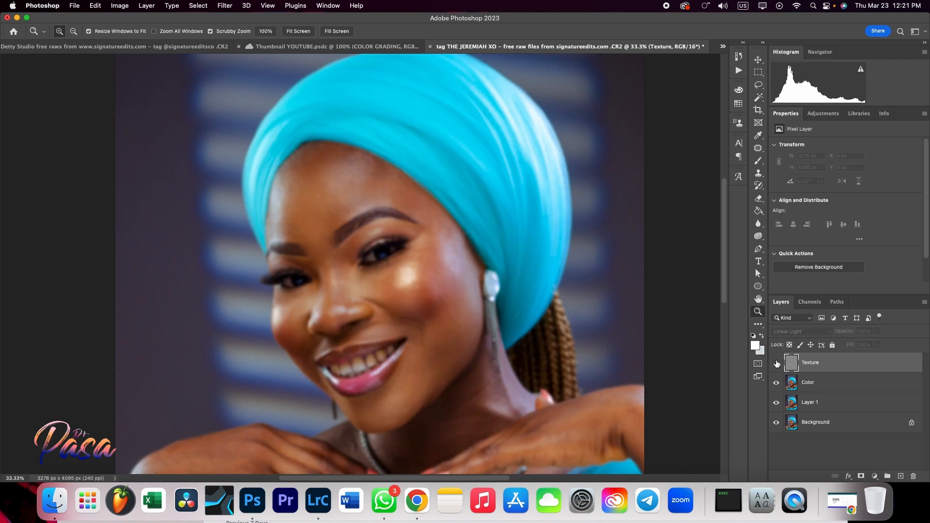
{"action": "left_click", "coordinate": [776, 363]}
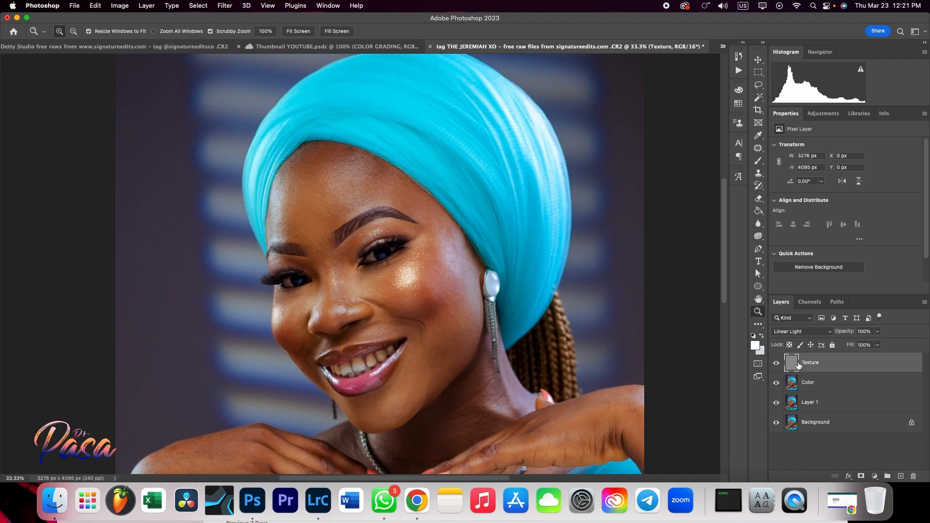
Group the Texture and Color layers and name the group Skin Retouch
{"action": "left_click", "coordinate": [829, 387], "text": "shift"}
{"action": "key", "text": "super+g"}
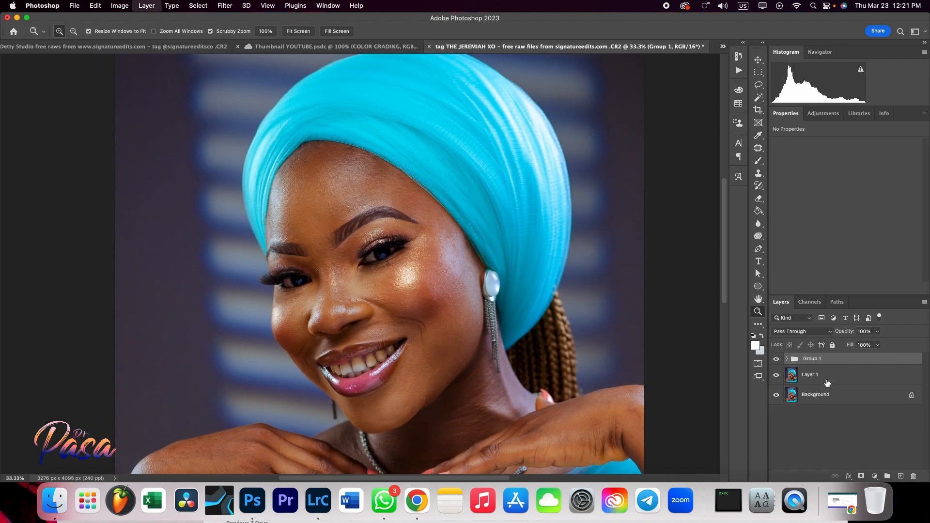
{"action": "double_click", "coordinate": [811, 359]}
{"action": "type", "text": "Skin Retou"}
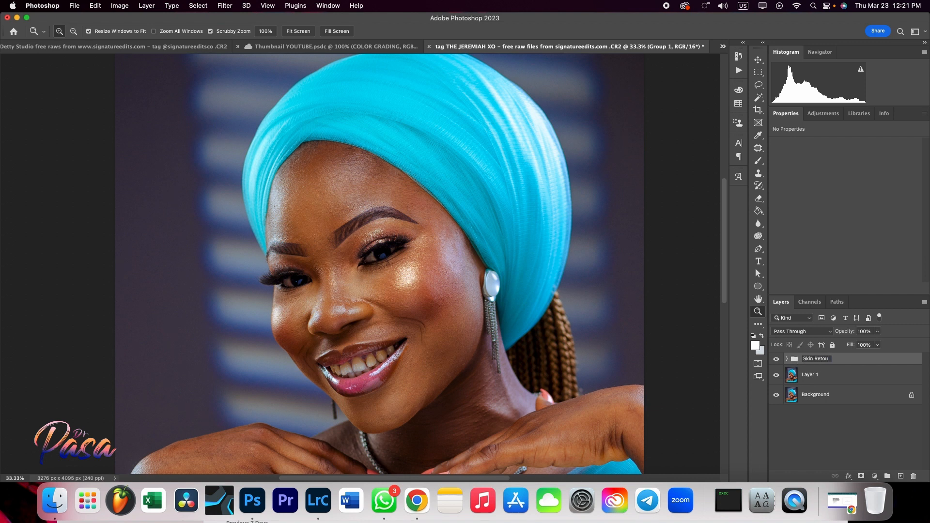
{"action": "type", "text": "ch"}
{"action": "key", "text": "Return"}
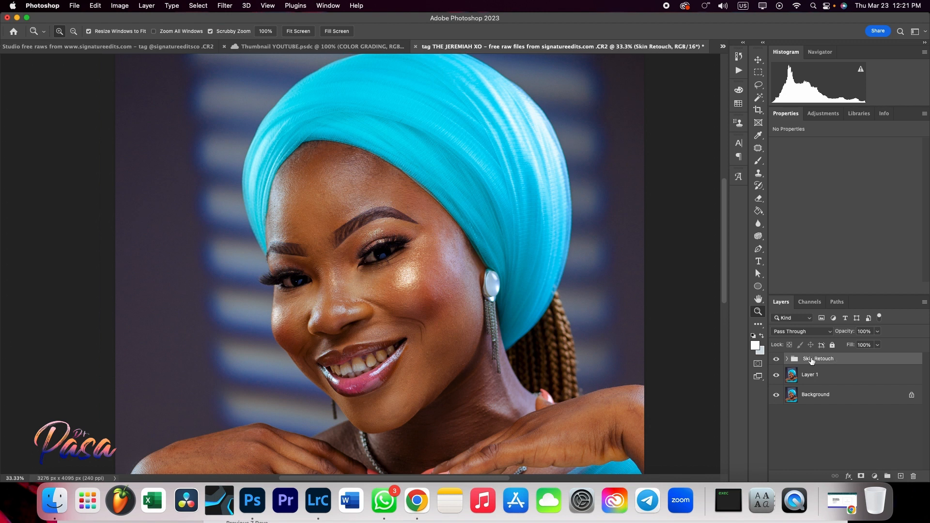
Select the Color layer inside the Skin Retouch group and activate the Mixer Brush tool
{"action": "left_click", "coordinate": [388, 281]}
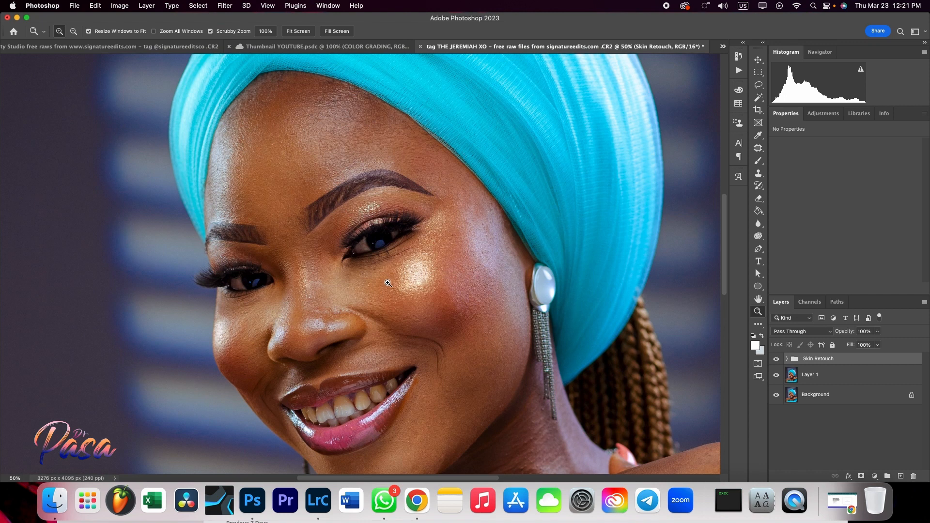
{"action": "scroll", "coordinate": [389, 283], "scroll_direction": "down", "scroll_amount": 1}
{"action": "scroll", "coordinate": [388, 283], "scroll_direction": "down", "scroll_amount": 1}
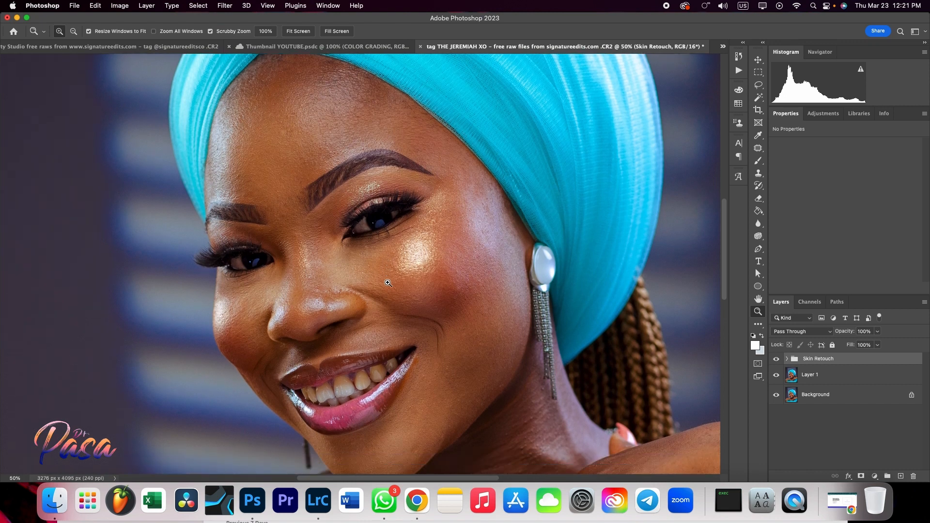
{"action": "left_click", "coordinate": [787, 359]}
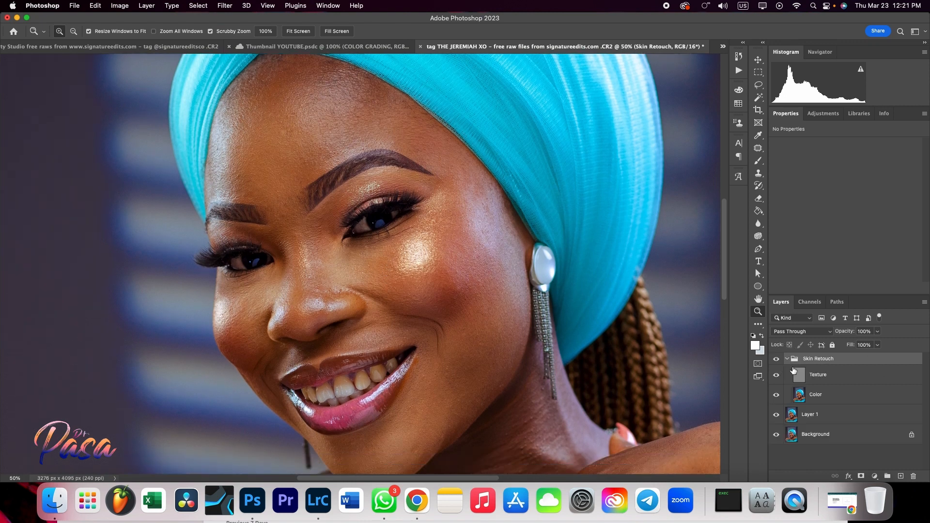
{"action": "left_click", "coordinate": [818, 400]}
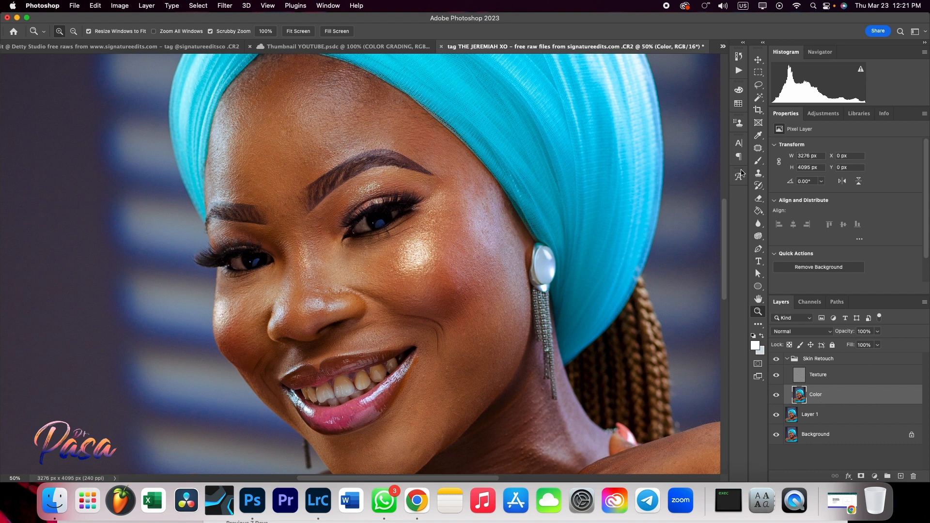
{"action": "left_click", "coordinate": [759, 161]}
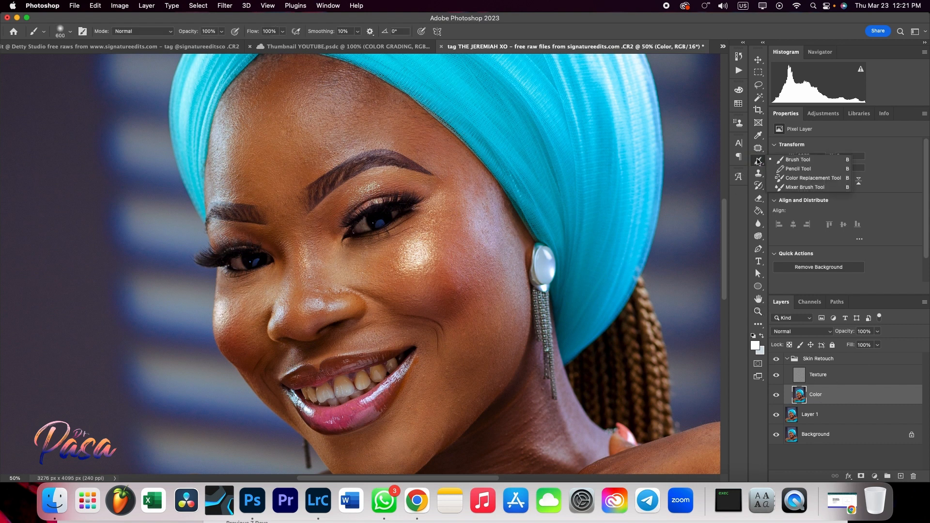
{"action": "left_click", "coordinate": [807, 189]}
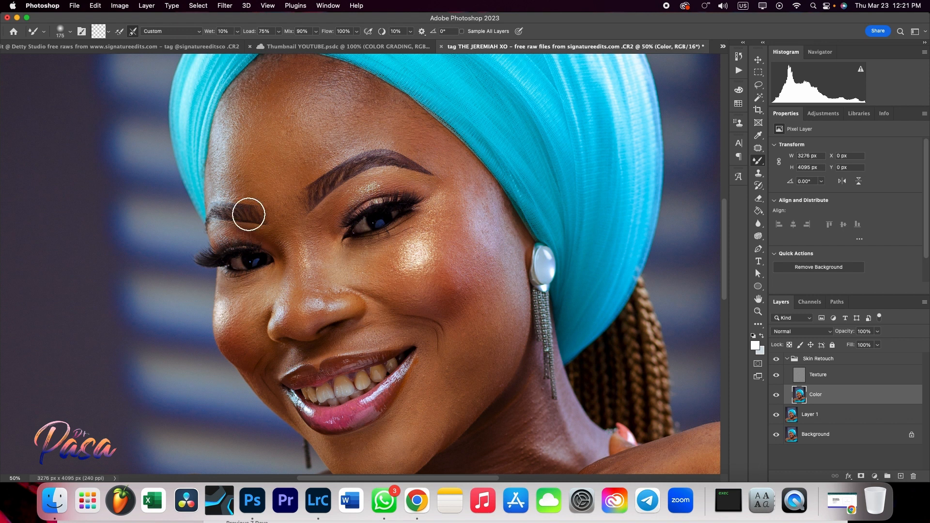
Clean the mixer brush and set the soft round tip's size to 100 px
{"action": "left_click", "coordinate": [111, 32]}
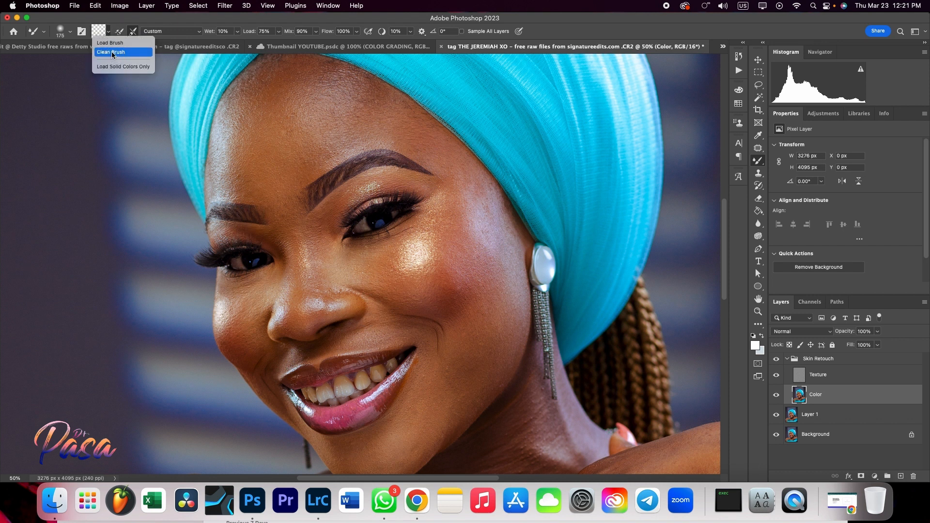
{"action": "left_click", "coordinate": [112, 51]}
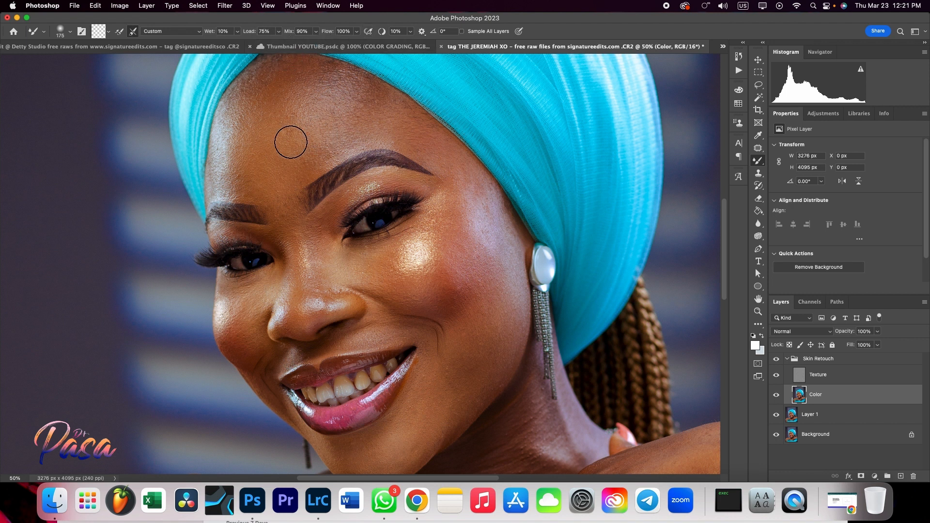
{"action": "left_click", "coordinate": [70, 34]}
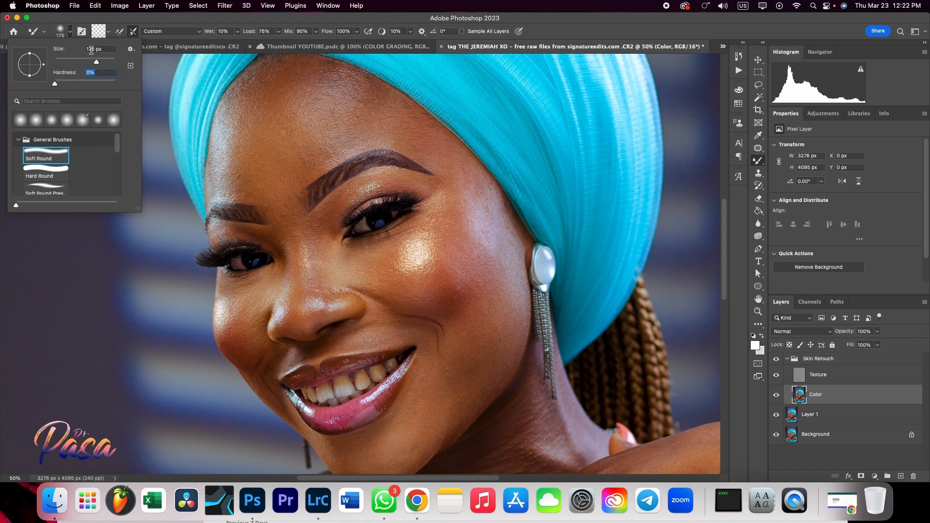
{"action": "key", "text": "Return"}
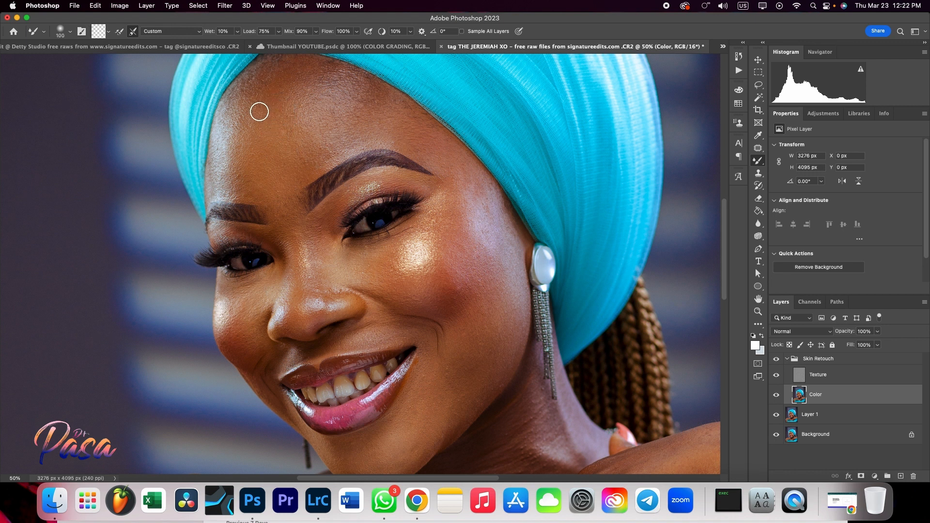
Blend the forehead skin tones on the Color layer with mixer brush strokes from the temple across to above the brows
{"action": "left_click_drag", "start_coordinate": [227, 121], "coordinate": [217, 191]}
{"action": "mouse_move", "coordinate": [235, 150]}
{"action": "left_mouse_down"}
{"action": "mouse_move", "coordinate": [236, 111]}
{"action": "mouse_move", "coordinate": [236, 122]}
{"action": "mouse_move", "coordinate": [262, 78]}
{"action": "mouse_move", "coordinate": [308, 70]}
{"action": "mouse_move", "coordinate": [284, 98]}
{"action": "mouse_move", "coordinate": [241, 107]}
{"action": "mouse_move", "coordinate": [237, 193]}
{"action": "mouse_move", "coordinate": [266, 127]}
{"action": "mouse_move", "coordinate": [254, 138]}
{"action": "mouse_move", "coordinate": [317, 66]}
{"action": "mouse_move", "coordinate": [368, 82]}
{"action": "mouse_move", "coordinate": [367, 102]}
{"action": "mouse_move", "coordinate": [344, 83]}
{"action": "mouse_move", "coordinate": [312, 88]}
{"action": "mouse_move", "coordinate": [346, 95]}
{"action": "mouse_move", "coordinate": [321, 107]}
{"action": "mouse_move", "coordinate": [314, 95]}
{"action": "mouse_move", "coordinate": [306, 100]}
{"action": "mouse_move", "coordinate": [286, 127]}
{"action": "mouse_move", "coordinate": [363, 113]}
{"action": "mouse_move", "coordinate": [367, 102]}
{"action": "mouse_move", "coordinate": [383, 109]}
{"action": "mouse_move", "coordinate": [359, 87]}
{"action": "mouse_move", "coordinate": [438, 139]}
{"action": "mouse_move", "coordinate": [328, 133]}
{"action": "mouse_move", "coordinate": [339, 126]}
{"action": "mouse_move", "coordinate": [296, 136]}
{"action": "mouse_move", "coordinate": [353, 110]}
{"action": "mouse_move", "coordinate": [374, 121]}
{"action": "mouse_move", "coordinate": [360, 102]}
{"action": "left_mouse_up"}
{"action": "key", "text": "bracketright"}
{"action": "left_click_drag", "start_coordinate": [353, 136], "coordinate": [375, 144]}
{"action": "mouse_move", "coordinate": [299, 159]}
{"action": "left_mouse_down"}
{"action": "mouse_move", "coordinate": [287, 181]}
{"action": "mouse_move", "coordinate": [255, 190]}
{"action": "mouse_move", "coordinate": [248, 165]}
{"action": "mouse_move", "coordinate": [256, 126]}
{"action": "mouse_move", "coordinate": [241, 106]}
{"action": "mouse_move", "coordinate": [259, 85]}
{"action": "mouse_move", "coordinate": [295, 113]}
{"action": "mouse_move", "coordinate": [310, 151]}
{"action": "mouse_move", "coordinate": [305, 138]}
{"action": "mouse_move", "coordinate": [321, 127]}
{"action": "mouse_move", "coordinate": [328, 150]}
{"action": "mouse_move", "coordinate": [345, 132]}
{"action": "mouse_move", "coordinate": [324, 144]}
{"action": "left_mouse_up"}
{"action": "left_click_drag", "start_coordinate": [337, 92], "coordinate": [325, 76]}
Smooth the skin along the edge of the headwrap and down the temple farther from the earring
{"action": "scroll", "coordinate": [324, 89], "scroll_direction": "up", "scroll_amount": 3}
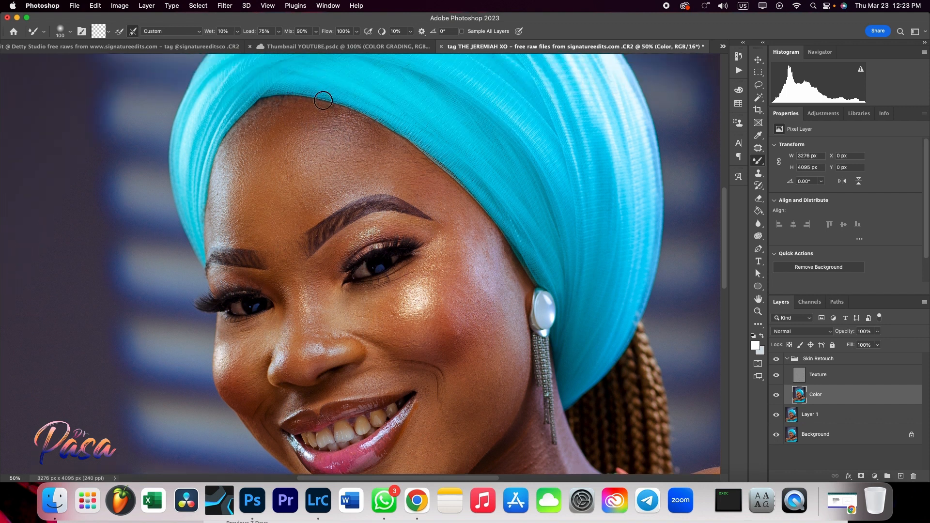
{"action": "mouse_move", "coordinate": [313, 111]}
{"action": "left_mouse_down"}
{"action": "mouse_move", "coordinate": [263, 119]}
{"action": "mouse_move", "coordinate": [238, 141]}
{"action": "mouse_move", "coordinate": [220, 188]}
{"action": "mouse_move", "coordinate": [223, 236]}
{"action": "mouse_move", "coordinate": [213, 237]}
{"action": "mouse_move", "coordinate": [231, 165]}
{"action": "left_mouse_up"}
{"action": "mouse_move", "coordinate": [226, 212]}
{"action": "left_mouse_down"}
{"action": "mouse_move", "coordinate": [235, 235]}
{"action": "mouse_move", "coordinate": [249, 187]}
{"action": "mouse_move", "coordinate": [235, 185]}
{"action": "left_mouse_up"}
{"action": "left_click_drag", "start_coordinate": [226, 178], "coordinate": [220, 197]}
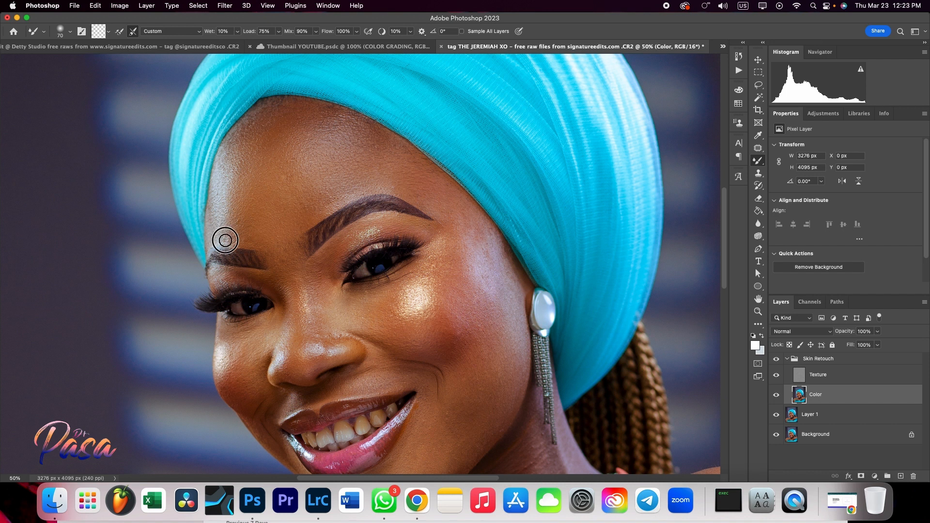
Blend the skin tones just above both eyebrows and across the middle of the forehead with a smaller mixer brush
{"action": "mouse_move", "coordinate": [239, 239]}
{"action": "left_mouse_down"}
{"action": "mouse_move", "coordinate": [269, 242]}
{"action": "mouse_move", "coordinate": [298, 214]}
{"action": "left_mouse_up"}
{"action": "left_click_drag", "start_coordinate": [284, 174], "coordinate": [305, 154]}
{"action": "mouse_move", "coordinate": [352, 197]}
{"action": "left_mouse_down"}
{"action": "mouse_move", "coordinate": [403, 194]}
{"action": "mouse_move", "coordinate": [427, 209]}
{"action": "left_mouse_up"}
{"action": "mouse_move", "coordinate": [390, 164]}
{"action": "left_mouse_down"}
{"action": "mouse_move", "coordinate": [404, 151]}
{"action": "mouse_move", "coordinate": [374, 134]}
{"action": "mouse_move", "coordinate": [452, 197]}
{"action": "mouse_move", "coordinate": [431, 180]}
{"action": "left_mouse_up"}
{"action": "mouse_move", "coordinate": [434, 214]}
{"action": "left_mouse_down"}
{"action": "mouse_move", "coordinate": [426, 195]}
{"action": "mouse_move", "coordinate": [390, 187]}
{"action": "mouse_move", "coordinate": [359, 189]}
{"action": "mouse_move", "coordinate": [307, 218]}
{"action": "mouse_move", "coordinate": [306, 207]}
{"action": "left_mouse_up"}
{"action": "left_click_drag", "start_coordinate": [297, 175], "coordinate": [290, 179]}
{"action": "left_click_drag", "start_coordinate": [293, 214], "coordinate": [276, 212]}
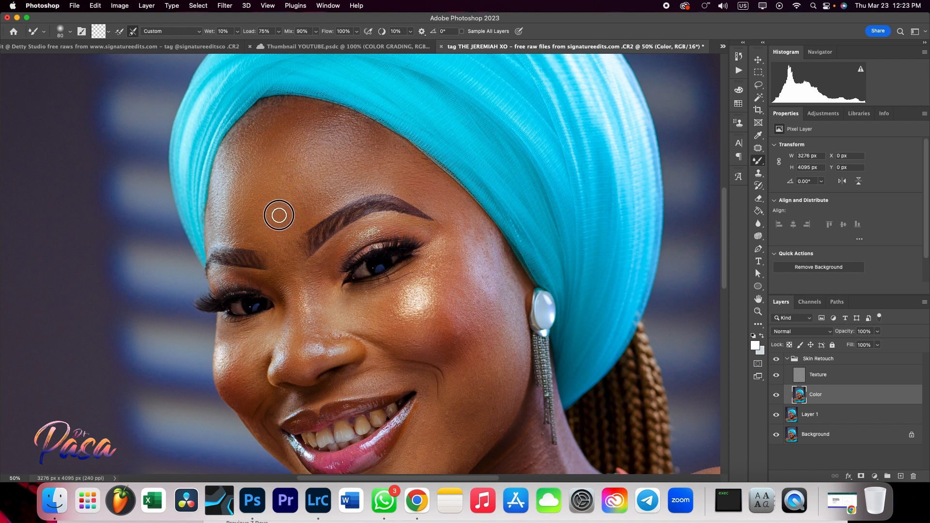
Smooth the upper forehead below the headwrap with broad mixer brush strokes, enlarging the brush for the last one
{"action": "left_click_drag", "start_coordinate": [319, 148], "coordinate": [353, 154]}
{"action": "mouse_move", "coordinate": [305, 135]}
{"action": "left_mouse_down"}
{"action": "mouse_move", "coordinate": [271, 124]}
{"action": "mouse_move", "coordinate": [278, 112]}
{"action": "mouse_move", "coordinate": [311, 116]}
{"action": "mouse_move", "coordinate": [304, 116]}
{"action": "mouse_move", "coordinate": [330, 132]}
{"action": "mouse_move", "coordinate": [337, 154]}
{"action": "mouse_move", "coordinate": [387, 152]}
{"action": "mouse_move", "coordinate": [380, 158]}
{"action": "left_mouse_up"}
{"action": "key", "text": "]"}
{"action": "mouse_move", "coordinate": [310, 139]}
{"action": "left_mouse_down"}
{"action": "mouse_move", "coordinate": [270, 137]}
{"action": "mouse_move", "coordinate": [281, 134]}
{"action": "mouse_move", "coordinate": [317, 168]}
{"action": "mouse_move", "coordinate": [388, 179]}
{"action": "left_mouse_up"}
Blend the skin from the outer brow and temple down the side of the cheek toward the jaw, using a 150 px brush
{"action": "key", "text": "["}
{"action": "key", "text": "["}
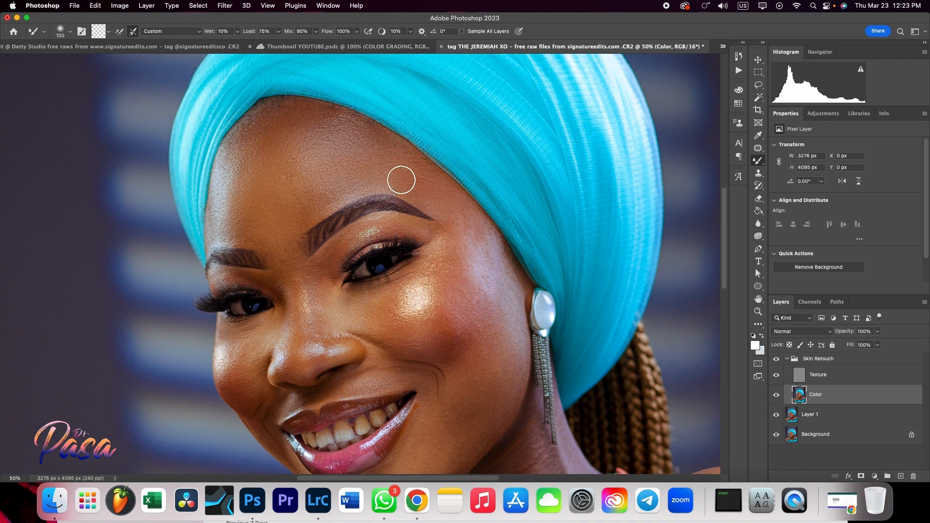
{"action": "mouse_move", "coordinate": [438, 209]}
{"action": "left_mouse_down"}
{"action": "mouse_move", "coordinate": [457, 213]}
{"action": "mouse_move", "coordinate": [493, 272]}
{"action": "mouse_move", "coordinate": [484, 244]}
{"action": "left_mouse_up"}
{"action": "key", "text": "]"}
{"action": "mouse_move", "coordinate": [492, 310]}
{"action": "left_mouse_down"}
{"action": "mouse_move", "coordinate": [496, 360]}
{"action": "mouse_move", "coordinate": [505, 347]}
{"action": "mouse_move", "coordinate": [517, 366]}
{"action": "mouse_move", "coordinate": [474, 429]}
{"action": "left_mouse_up"}
{"action": "mouse_move", "coordinate": [475, 352]}
{"action": "left_mouse_down"}
{"action": "mouse_move", "coordinate": [467, 415]}
{"action": "mouse_move", "coordinate": [471, 379]}
{"action": "mouse_move", "coordinate": [449, 444]}
{"action": "left_mouse_up"}
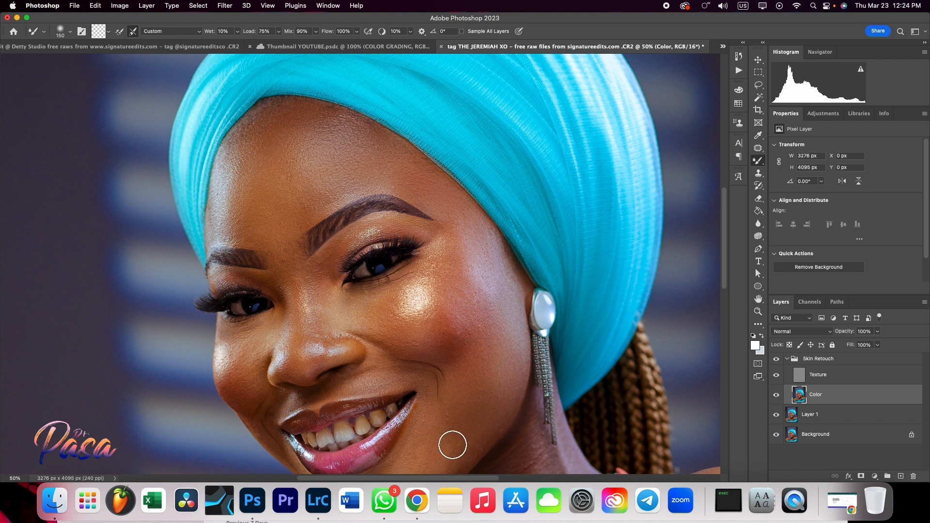
Blend the skin on the lower cheek beside the mouth and along the chin with mixer brush strokes
{"action": "scroll", "coordinate": [425, 441], "scroll_direction": "down", "scroll_amount": 3}
{"action": "left_click_drag", "start_coordinate": [459, 364], "coordinate": [419, 391]}
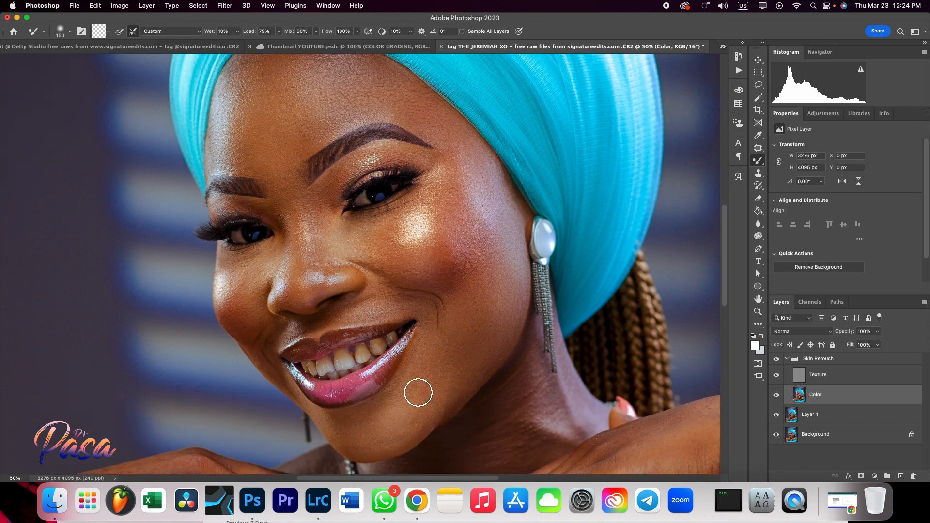
{"action": "mouse_move", "coordinate": [425, 355]}
{"action": "left_mouse_down"}
{"action": "mouse_move", "coordinate": [383, 422]}
{"action": "mouse_move", "coordinate": [350, 433]}
{"action": "left_mouse_up"}
{"action": "mouse_move", "coordinate": [424, 411]}
{"action": "left_mouse_down"}
{"action": "mouse_move", "coordinate": [384, 445]}
{"action": "mouse_move", "coordinate": [347, 443]}
{"action": "left_mouse_up"}
Smooth the skin below the eye nearer the earring and around the cheek highlight with a 100 px brush
{"action": "scroll", "coordinate": [477, 375], "scroll_direction": "up", "scroll_amount": 3}
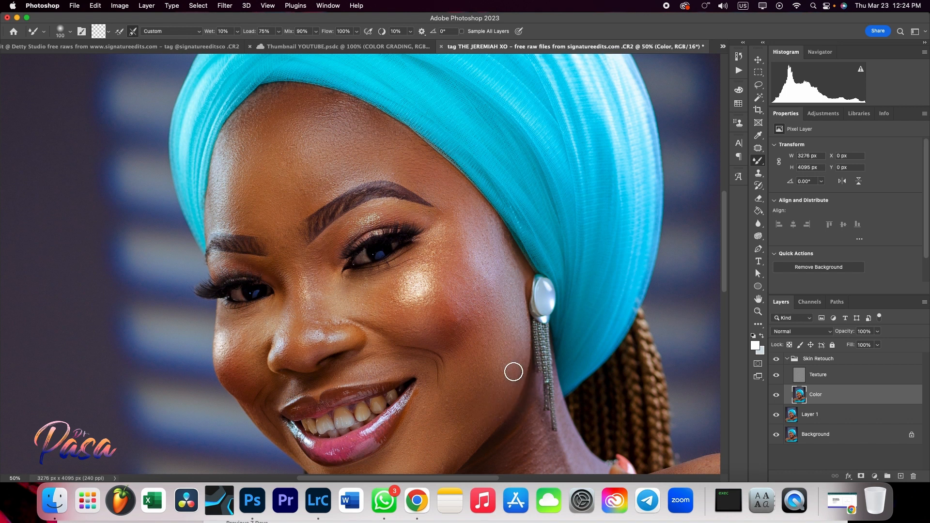
{"action": "key", "text": "bracketright"}
{"action": "key", "text": "bracketleft"}
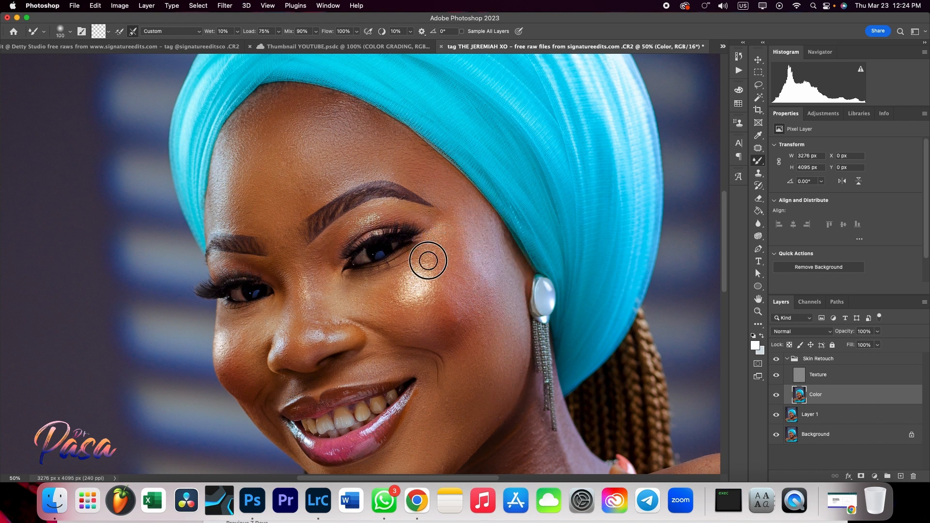
{"action": "left_click_drag", "start_coordinate": [441, 247], "coordinate": [421, 263]}
{"action": "left_click_drag", "start_coordinate": [425, 294], "coordinate": [404, 292]}
{"action": "mouse_move", "coordinate": [425, 312]}
{"action": "left_mouse_down"}
{"action": "mouse_move", "coordinate": [392, 324]}
{"action": "mouse_move", "coordinate": [381, 315]}
{"action": "mouse_move", "coordinate": [416, 321]}
{"action": "mouse_move", "coordinate": [373, 297]}
{"action": "mouse_move", "coordinate": [341, 298]}
{"action": "mouse_move", "coordinate": [358, 287]}
{"action": "mouse_move", "coordinate": [345, 276]}
{"action": "mouse_move", "coordinate": [342, 291]}
{"action": "mouse_move", "coordinate": [365, 305]}
{"action": "left_mouse_up"}
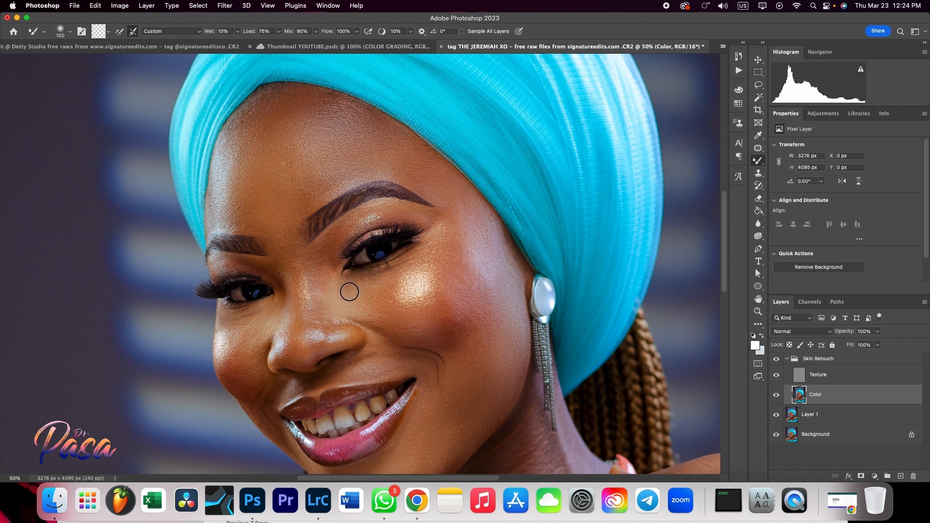
Blend the skin at the inner eye corner, between the eyebrows and above the brow nearer the earring, varying the brush from 70 to 100 px
{"action": "key", "text": "bracketleft"}
{"action": "key", "text": "bracketleft"}
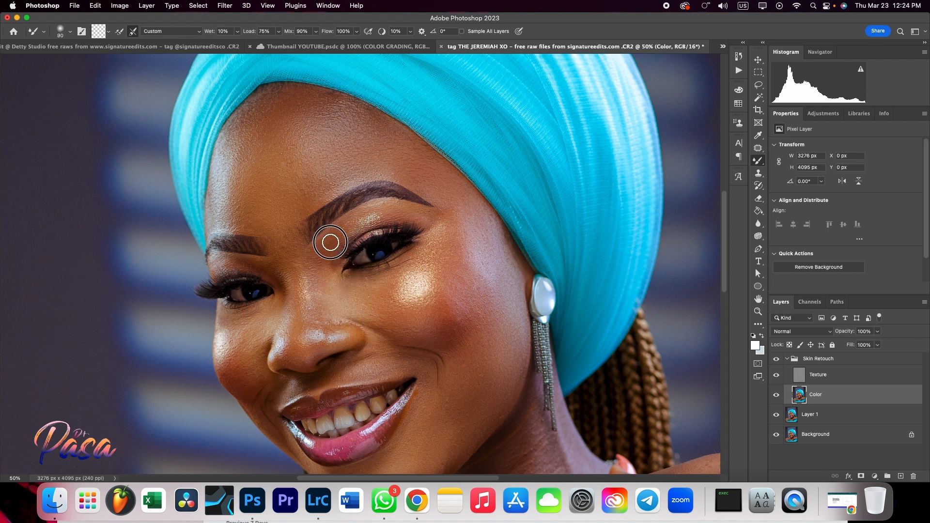
{"action": "mouse_move", "coordinate": [328, 243]}
{"action": "left_mouse_down"}
{"action": "mouse_move", "coordinate": [361, 218]}
{"action": "mouse_move", "coordinate": [412, 213]}
{"action": "mouse_move", "coordinate": [376, 210]}
{"action": "mouse_move", "coordinate": [388, 205]}
{"action": "mouse_move", "coordinate": [339, 228]}
{"action": "left_mouse_up"}
{"action": "key", "text": "bracketleft"}
{"action": "key", "text": "bracketleft"}
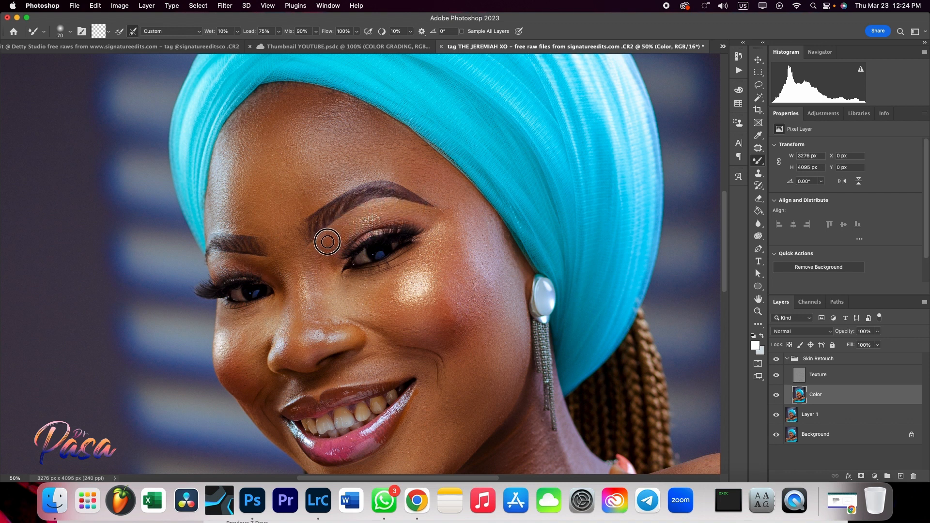
{"action": "key", "text": "bracketright"}
{"action": "key", "text": "bracketright"}
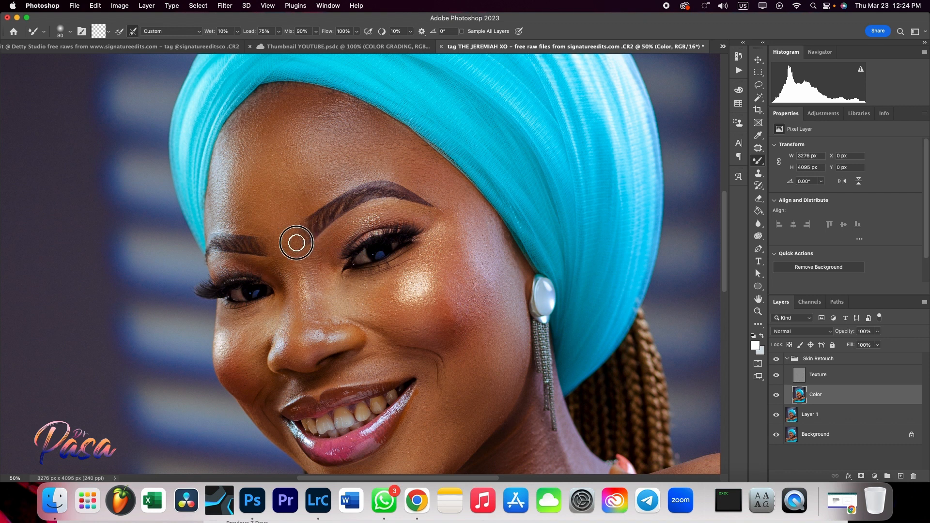
{"action": "mouse_move", "coordinate": [276, 224]}
{"action": "left_mouse_down"}
{"action": "mouse_move", "coordinate": [280, 240]}
{"action": "mouse_move", "coordinate": [289, 226]}
{"action": "left_mouse_up"}
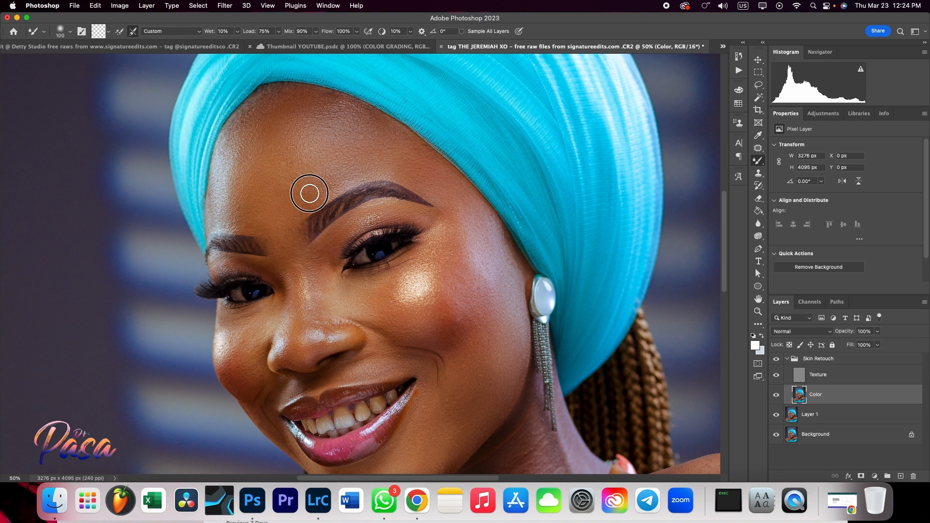
{"action": "mouse_move", "coordinate": [321, 171]}
{"action": "left_mouse_down"}
{"action": "mouse_move", "coordinate": [301, 181]}
{"action": "mouse_move", "coordinate": [312, 166]}
{"action": "mouse_move", "coordinate": [324, 185]}
{"action": "mouse_move", "coordinate": [309, 197]}
{"action": "mouse_move", "coordinate": [355, 170]}
{"action": "mouse_move", "coordinate": [412, 175]}
{"action": "mouse_move", "coordinate": [426, 193]}
{"action": "left_mouse_up"}
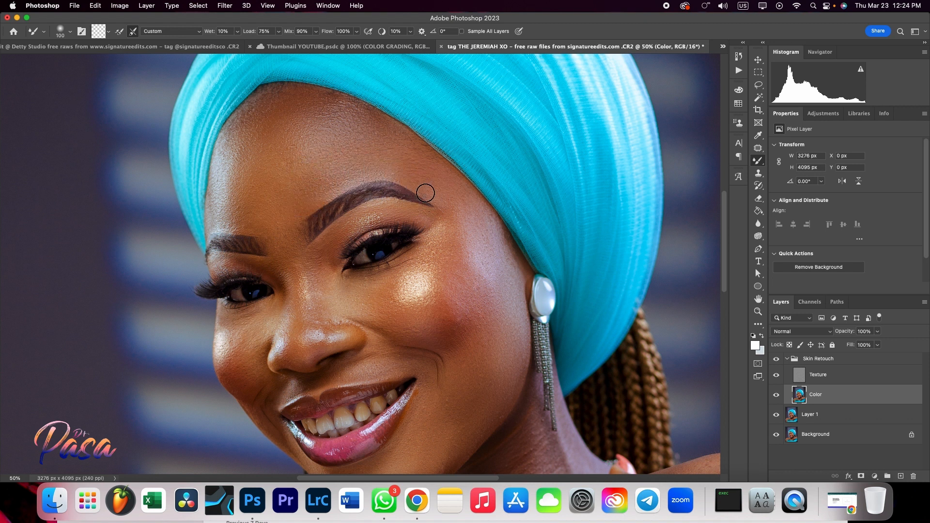
Smooth the bridge and side of the nose and the skin under the inner corner of the farther eye
{"action": "scroll", "coordinate": [273, 221], "scroll_direction": "down", "scroll_amount": 3}
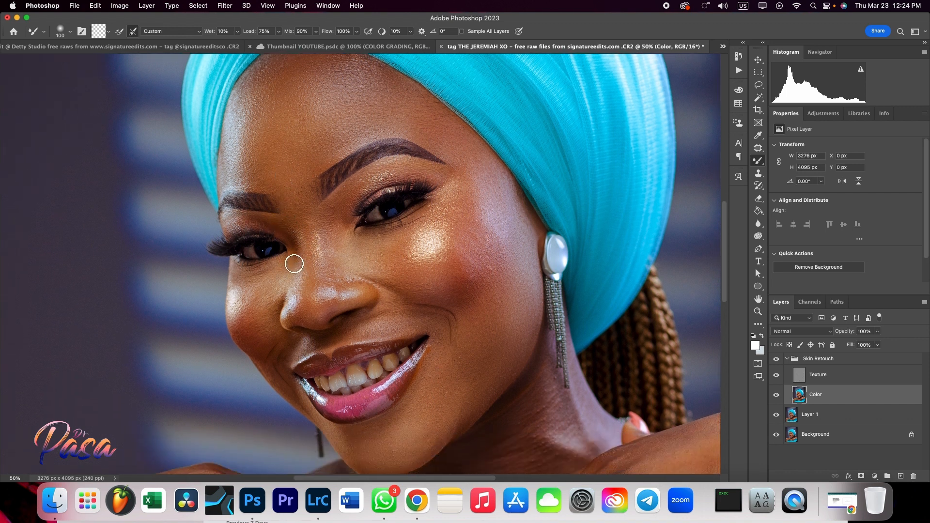
{"action": "left_click_drag", "start_coordinate": [334, 235], "coordinate": [331, 258]}
{"action": "left_click_drag", "start_coordinate": [335, 224], "coordinate": [349, 252]}
{"action": "mouse_move", "coordinate": [314, 224]}
{"action": "left_mouse_down"}
{"action": "mouse_move", "coordinate": [309, 284]}
{"action": "mouse_move", "coordinate": [352, 299]}
{"action": "mouse_move", "coordinate": [290, 316]}
{"action": "mouse_move", "coordinate": [303, 298]}
{"action": "left_mouse_up"}
{"action": "key", "text": "bracketleft"}
{"action": "key", "text": "bracketright"}
{"action": "mouse_move", "coordinate": [283, 269]}
{"action": "left_mouse_down"}
{"action": "mouse_move", "coordinate": [247, 274]}
{"action": "mouse_move", "coordinate": [233, 307]}
{"action": "mouse_move", "coordinate": [251, 327]}
{"action": "mouse_move", "coordinate": [234, 318]}
{"action": "mouse_move", "coordinate": [237, 306]}
{"action": "mouse_move", "coordinate": [262, 295]}
{"action": "mouse_move", "coordinate": [251, 282]}
{"action": "mouse_move", "coordinate": [276, 281]}
{"action": "left_mouse_up"}
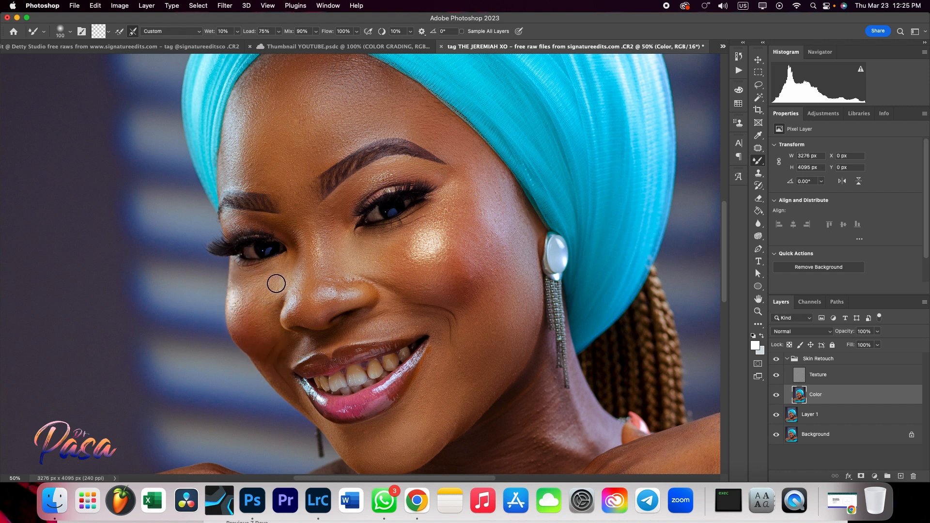
Blend the skin tones around the mouth, from the chin below the lower lip to above the upper lip, using an 80 px brush
{"action": "scroll", "coordinate": [270, 294], "scroll_direction": "down", "scroll_amount": 3}
{"action": "scroll", "coordinate": [272, 292], "scroll_direction": "down", "scroll_amount": 1}
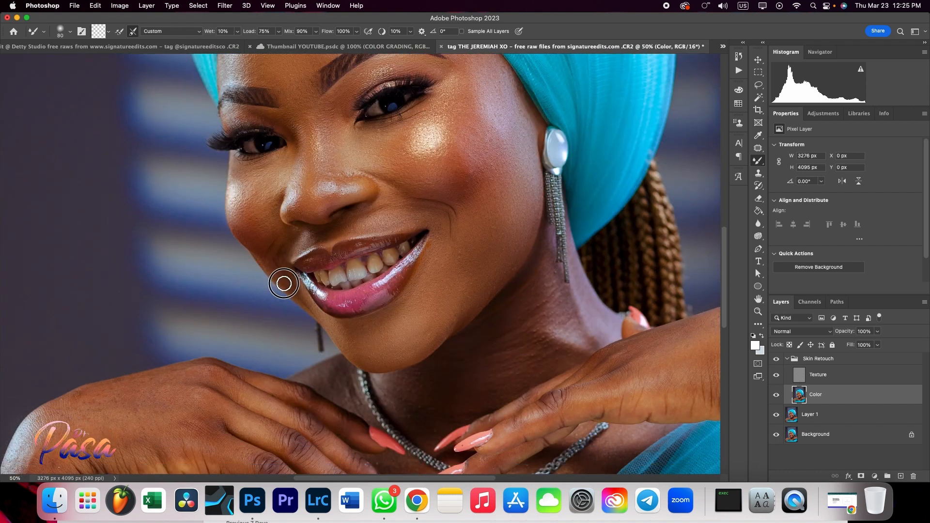
{"action": "left_click_drag", "start_coordinate": [346, 332], "coordinate": [321, 319]}
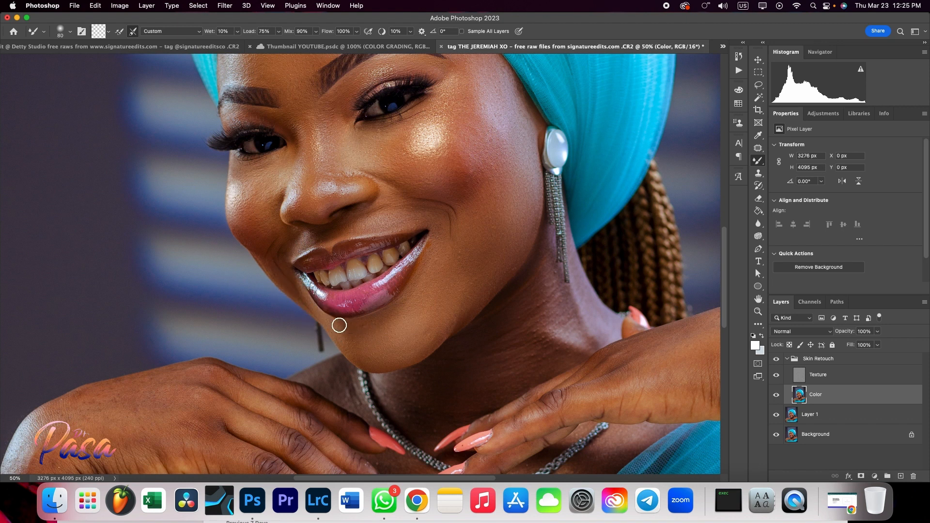
{"action": "mouse_move", "coordinate": [372, 325]}
{"action": "left_mouse_down"}
{"action": "mouse_move", "coordinate": [408, 303]}
{"action": "mouse_move", "coordinate": [404, 311]}
{"action": "mouse_move", "coordinate": [440, 258]}
{"action": "mouse_move", "coordinate": [440, 226]}
{"action": "mouse_move", "coordinate": [357, 227]}
{"action": "left_mouse_up"}
Soften the tone transitions from the smile line across the cheek nearer the earring up to the under-eye area
{"action": "key", "text": "]"}
{"action": "key", "text": "["}
{"action": "key", "text": "["}
{"action": "mouse_move", "coordinate": [438, 266]}
{"action": "left_mouse_down"}
{"action": "mouse_move", "coordinate": [399, 320]}
{"action": "mouse_move", "coordinate": [352, 332]}
{"action": "mouse_move", "coordinate": [367, 353]}
{"action": "mouse_move", "coordinate": [399, 353]}
{"action": "mouse_move", "coordinate": [371, 361]}
{"action": "mouse_move", "coordinate": [417, 355]}
{"action": "mouse_move", "coordinate": [437, 320]}
{"action": "mouse_move", "coordinate": [416, 337]}
{"action": "mouse_move", "coordinate": [414, 353]}
{"action": "mouse_move", "coordinate": [490, 287]}
{"action": "left_mouse_up"}
{"action": "mouse_move", "coordinate": [485, 285]}
{"action": "left_mouse_down"}
{"action": "mouse_move", "coordinate": [522, 221]}
{"action": "mouse_move", "coordinate": [525, 244]}
{"action": "mouse_move", "coordinate": [508, 260]}
{"action": "mouse_move", "coordinate": [519, 191]}
{"action": "mouse_move", "coordinate": [492, 205]}
{"action": "mouse_move", "coordinate": [486, 165]}
{"action": "mouse_move", "coordinate": [454, 179]}
{"action": "mouse_move", "coordinate": [473, 181]}
{"action": "mouse_move", "coordinate": [477, 134]}
{"action": "mouse_move", "coordinate": [489, 142]}
{"action": "mouse_move", "coordinate": [458, 129]}
{"action": "mouse_move", "coordinate": [477, 117]}
{"action": "mouse_move", "coordinate": [472, 126]}
{"action": "mouse_move", "coordinate": [449, 123]}
{"action": "mouse_move", "coordinate": [424, 147]}
{"action": "mouse_move", "coordinate": [436, 120]}
{"action": "mouse_move", "coordinate": [411, 142]}
{"action": "mouse_move", "coordinate": [370, 139]}
{"action": "mouse_move", "coordinate": [380, 136]}
{"action": "mouse_move", "coordinate": [372, 146]}
{"action": "mouse_move", "coordinate": [383, 165]}
{"action": "mouse_move", "coordinate": [353, 134]}
{"action": "left_mouse_up"}
{"action": "left_click_drag", "start_coordinate": [431, 109], "coordinate": [373, 132]}
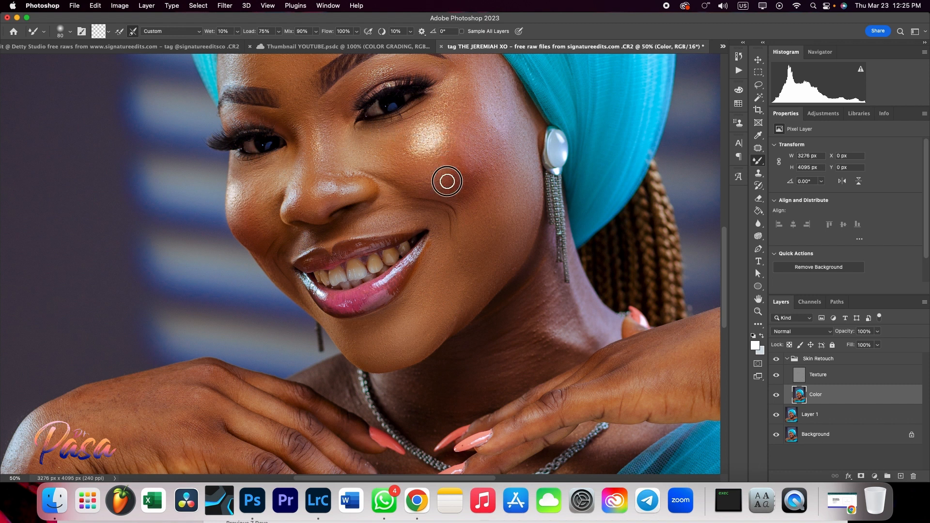
{"action": "mouse_move", "coordinate": [448, 182]}
{"action": "left_mouse_down"}
{"action": "mouse_move", "coordinate": [427, 180]}
{"action": "mouse_move", "coordinate": [434, 194]}
{"action": "mouse_move", "coordinate": [401, 189]}
{"action": "mouse_move", "coordinate": [388, 162]}
{"action": "left_mouse_up"}
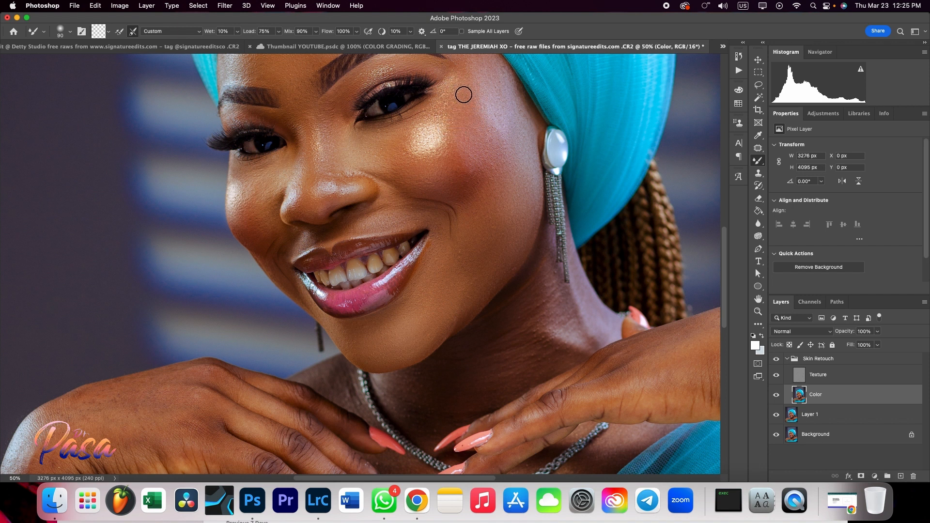
Smooth the eyelid and cheek on the side farther from the earring with a 90 px brush, including touch-ups above the other eye
{"action": "scroll", "coordinate": [462, 96], "scroll_direction": "up", "scroll_amount": 3}
{"action": "left_click_drag", "start_coordinate": [436, 126], "coordinate": [375, 130]}
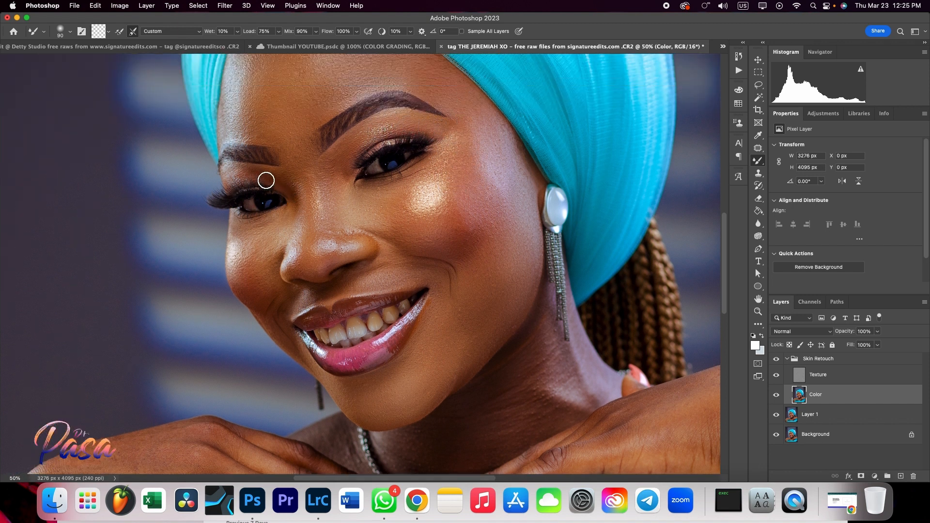
{"action": "mouse_move", "coordinate": [270, 177]}
{"action": "left_mouse_down"}
{"action": "mouse_move", "coordinate": [233, 173]}
{"action": "mouse_move", "coordinate": [239, 183]}
{"action": "left_mouse_up"}
{"action": "mouse_move", "coordinate": [284, 218]}
{"action": "left_mouse_down"}
{"action": "mouse_move", "coordinate": [234, 225]}
{"action": "mouse_move", "coordinate": [254, 238]}
{"action": "mouse_move", "coordinate": [237, 229]}
{"action": "mouse_move", "coordinate": [274, 224]}
{"action": "mouse_move", "coordinate": [254, 251]}
{"action": "mouse_move", "coordinate": [234, 250]}
{"action": "mouse_move", "coordinate": [255, 302]}
{"action": "left_mouse_up"}
{"action": "mouse_move", "coordinate": [241, 278]}
{"action": "left_mouse_down"}
{"action": "mouse_move", "coordinate": [263, 253]}
{"action": "mouse_move", "coordinate": [244, 286]}
{"action": "mouse_move", "coordinate": [262, 300]}
{"action": "mouse_move", "coordinate": [256, 228]}
{"action": "left_mouse_up"}
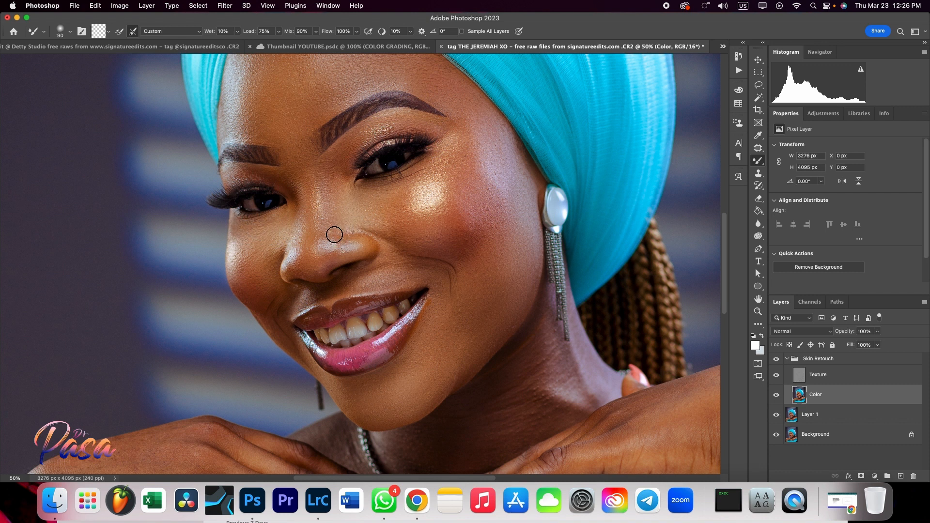
Blend the highlights on the nose and the skin beside both nostrils
{"action": "mouse_move", "coordinate": [319, 234]}
{"action": "left_mouse_down"}
{"action": "mouse_move", "coordinate": [309, 201]}
{"action": "mouse_move", "coordinate": [316, 224]}
{"action": "mouse_move", "coordinate": [304, 218]}
{"action": "left_mouse_up"}
{"action": "mouse_move", "coordinate": [300, 302]}
{"action": "left_mouse_down"}
{"action": "mouse_move", "coordinate": [388, 271]}
{"action": "mouse_move", "coordinate": [403, 282]}
{"action": "mouse_move", "coordinate": [332, 282]}
{"action": "mouse_move", "coordinate": [285, 315]}
{"action": "mouse_move", "coordinate": [263, 265]}
{"action": "left_mouse_up"}
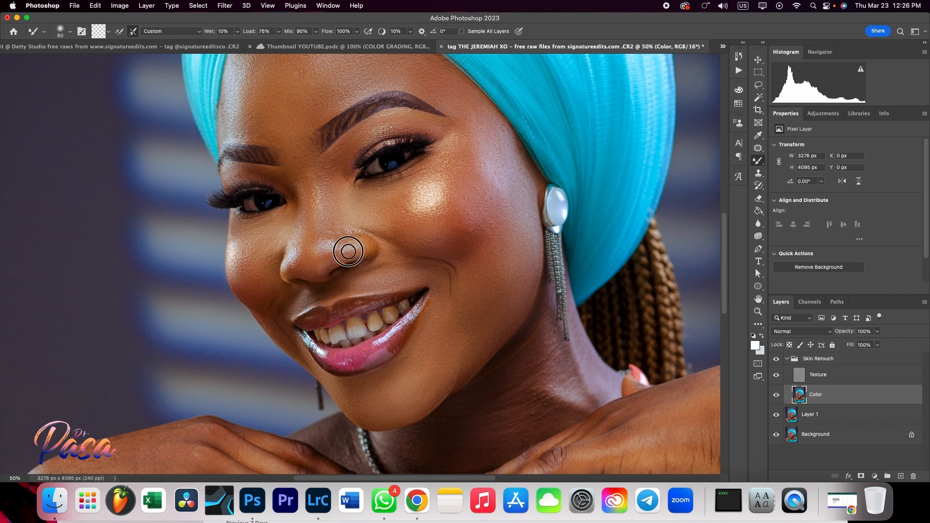
{"action": "mouse_move", "coordinate": [348, 251]}
{"action": "left_mouse_down"}
{"action": "mouse_move", "coordinate": [395, 247]}
{"action": "mouse_move", "coordinate": [389, 235]}
{"action": "mouse_move", "coordinate": [405, 225]}
{"action": "mouse_move", "coordinate": [366, 203]}
{"action": "left_mouse_up"}
Smooth the neck below the jaw and the jawline beside the dangling earring
{"action": "scroll", "coordinate": [433, 241], "scroll_direction": "down", "scroll_amount": 5}
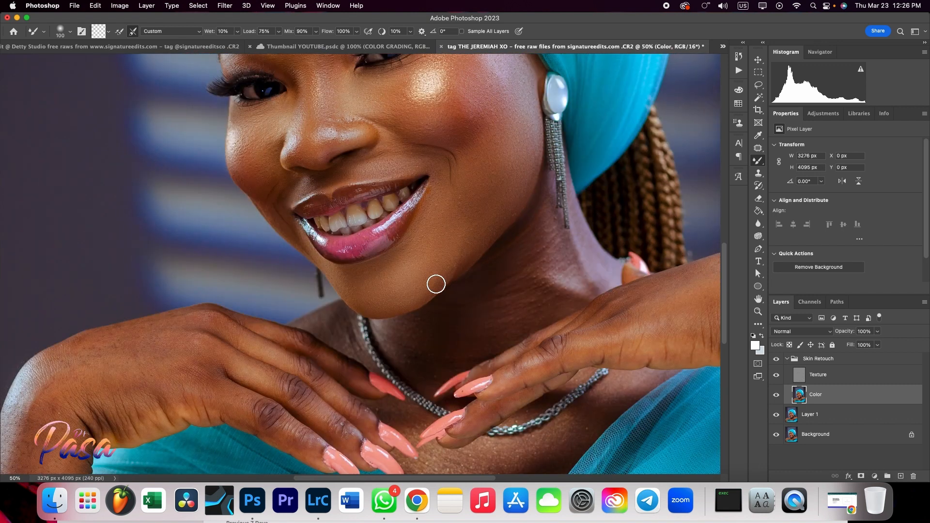
{"action": "key", "text": "bracketright"}
{"action": "mouse_move", "coordinate": [533, 247]}
{"action": "left_mouse_down"}
{"action": "mouse_move", "coordinate": [541, 235]}
{"action": "mouse_move", "coordinate": [486, 289]}
{"action": "left_mouse_up"}
{"action": "mouse_move", "coordinate": [540, 266]}
{"action": "left_mouse_down"}
{"action": "mouse_move", "coordinate": [421, 318]}
{"action": "mouse_move", "coordinate": [458, 324]}
{"action": "mouse_move", "coordinate": [551, 287]}
{"action": "mouse_move", "coordinate": [560, 270]}
{"action": "mouse_move", "coordinate": [547, 230]}
{"action": "mouse_move", "coordinate": [585, 233]}
{"action": "mouse_move", "coordinate": [577, 252]}
{"action": "left_mouse_up"}
{"action": "key", "text": "["}
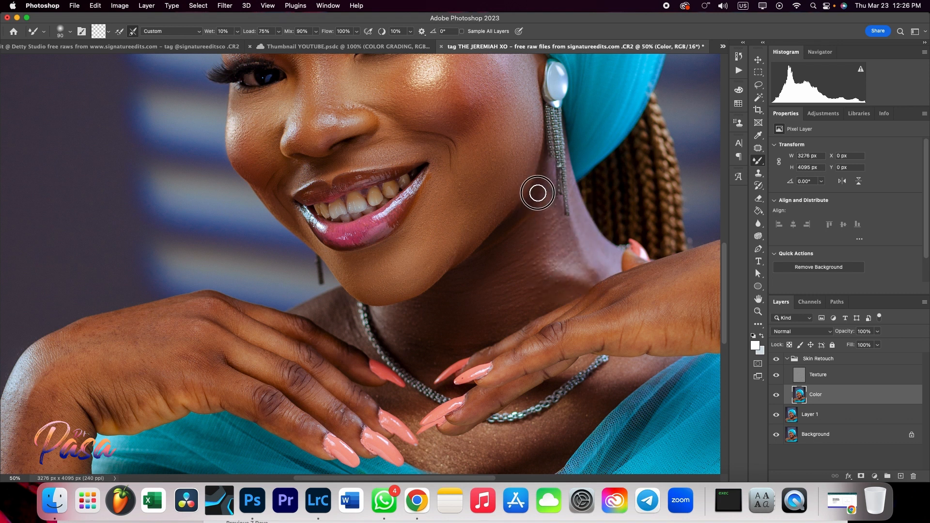
{"action": "left_click_drag", "start_coordinate": [537, 194], "coordinate": [507, 230]}
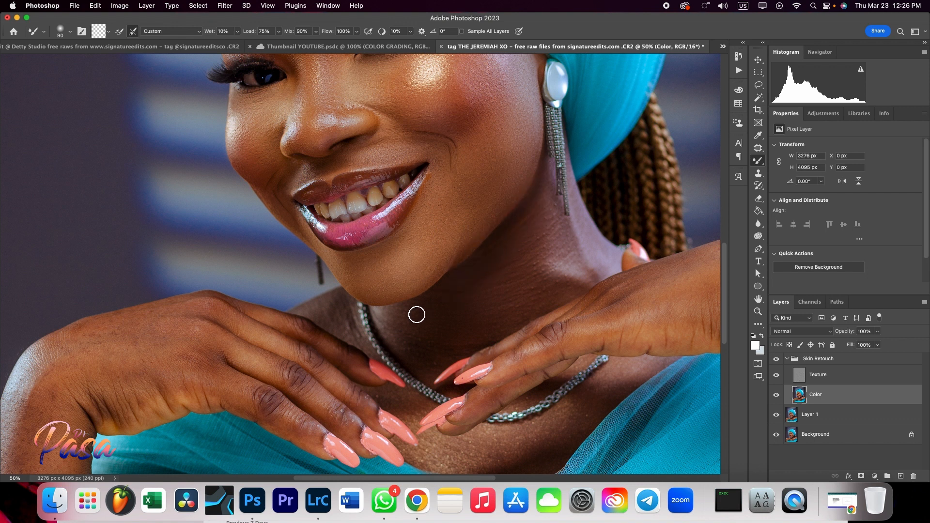
Blend the shoulder and chest skin around the necklace and above the dress neckline, enlarging the brush to 150 px for the chest
{"action": "mouse_move", "coordinate": [329, 315]}
{"action": "left_mouse_down"}
{"action": "mouse_move", "coordinate": [347, 311]}
{"action": "mouse_move", "coordinate": [350, 333]}
{"action": "mouse_move", "coordinate": [383, 361]}
{"action": "left_mouse_up"}
{"action": "left_click_drag", "start_coordinate": [392, 400], "coordinate": [382, 394]}
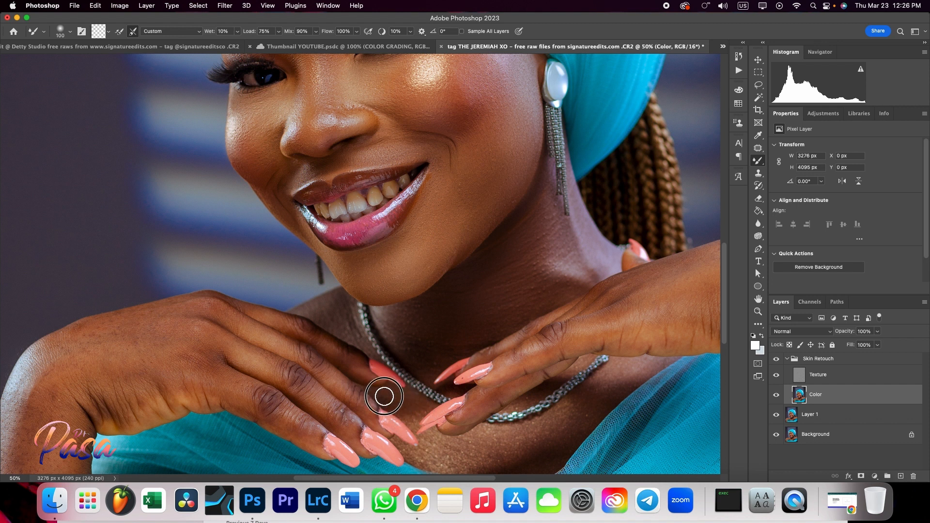
{"action": "scroll", "coordinate": [457, 423], "scroll_direction": "down", "scroll_amount": 3}
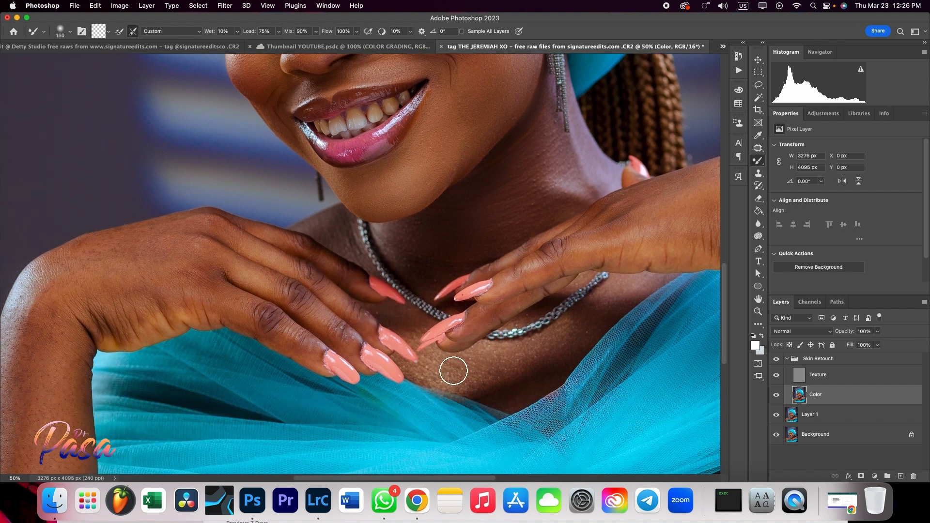
{"action": "mouse_move", "coordinate": [456, 372]}
{"action": "left_mouse_down"}
{"action": "mouse_move", "coordinate": [562, 355]}
{"action": "mouse_move", "coordinate": [572, 335]}
{"action": "left_mouse_up"}
{"action": "mouse_move", "coordinate": [534, 367]}
{"action": "left_mouse_down"}
{"action": "mouse_move", "coordinate": [605, 299]}
{"action": "mouse_move", "coordinate": [483, 397]}
{"action": "left_mouse_up"}
Smooth the upright forearm down to the image's lower edge with 200 px and 175 px mixer brushes
{"action": "scroll", "coordinate": [465, 365], "scroll_direction": "left", "scroll_amount": 8}
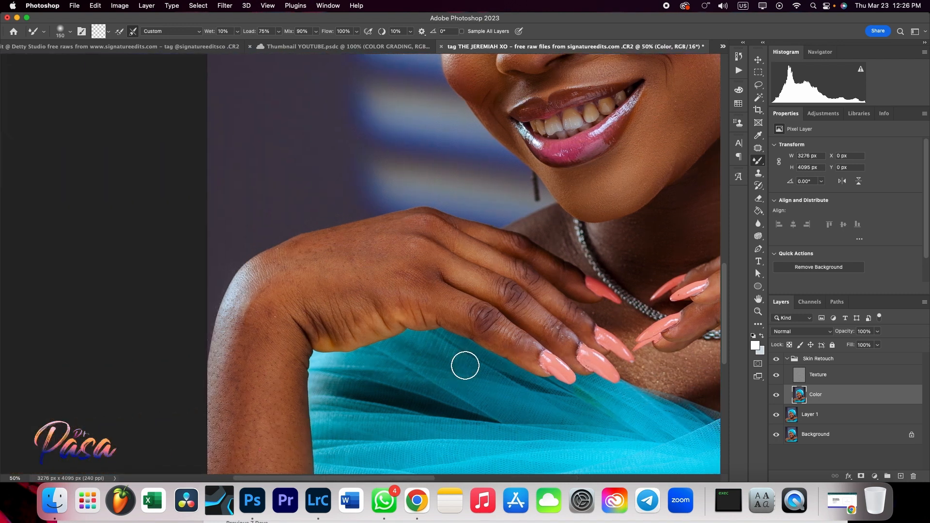
{"action": "scroll", "coordinate": [461, 364], "scroll_direction": "left", "scroll_amount": 8}
{"action": "scroll", "coordinate": [460, 364], "scroll_direction": "down", "scroll_amount": 4}
{"action": "key", "text": "bracketright"}
{"action": "mouse_move", "coordinate": [463, 291]}
{"action": "left_mouse_down"}
{"action": "mouse_move", "coordinate": [438, 306]}
{"action": "mouse_move", "coordinate": [450, 376]}
{"action": "mouse_move", "coordinate": [498, 343]}
{"action": "mouse_move", "coordinate": [494, 362]}
{"action": "mouse_move", "coordinate": [484, 276]}
{"action": "left_mouse_up"}
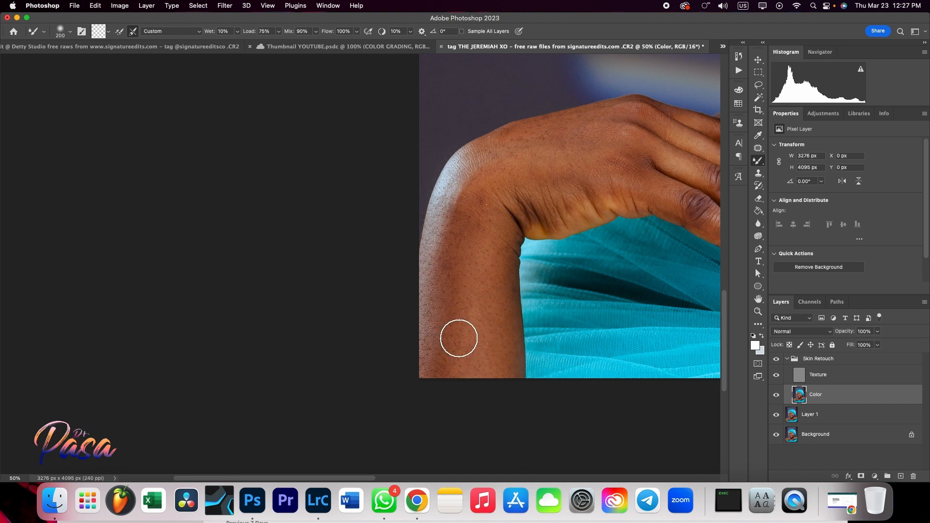
{"action": "key", "text": "bracketleft"}
{"action": "mouse_move", "coordinate": [459, 338]}
{"action": "left_mouse_down"}
{"action": "mouse_move", "coordinate": [430, 368]}
{"action": "mouse_move", "coordinate": [443, 315]}
{"action": "mouse_move", "coordinate": [430, 286]}
{"action": "mouse_move", "coordinate": [450, 239]}
{"action": "mouse_move", "coordinate": [432, 276]}
{"action": "mouse_move", "coordinate": [445, 216]}
{"action": "mouse_move", "coordinate": [460, 191]}
{"action": "mouse_move", "coordinate": [445, 204]}
{"action": "mouse_move", "coordinate": [480, 151]}
{"action": "mouse_move", "coordinate": [621, 119]}
{"action": "mouse_move", "coordinate": [590, 158]}
{"action": "mouse_move", "coordinate": [517, 191]}
{"action": "mouse_move", "coordinate": [523, 158]}
{"action": "mouse_move", "coordinate": [503, 230]}
{"action": "mouse_move", "coordinate": [492, 206]}
{"action": "mouse_move", "coordinate": [471, 225]}
{"action": "mouse_move", "coordinate": [479, 229]}
{"action": "mouse_move", "coordinate": [471, 212]}
{"action": "mouse_move", "coordinate": [430, 336]}
{"action": "left_mouse_up"}
{"action": "mouse_move", "coordinate": [481, 277]}
{"action": "left_mouse_down"}
{"action": "mouse_move", "coordinate": [499, 353]}
{"action": "mouse_move", "coordinate": [492, 359]}
{"action": "mouse_move", "coordinate": [501, 255]}
{"action": "mouse_move", "coordinate": [491, 347]}
{"action": "mouse_move", "coordinate": [484, 278]}
{"action": "mouse_move", "coordinate": [479, 332]}
{"action": "mouse_move", "coordinate": [482, 266]}
{"action": "mouse_move", "coordinate": [440, 370]}
{"action": "left_mouse_up"}
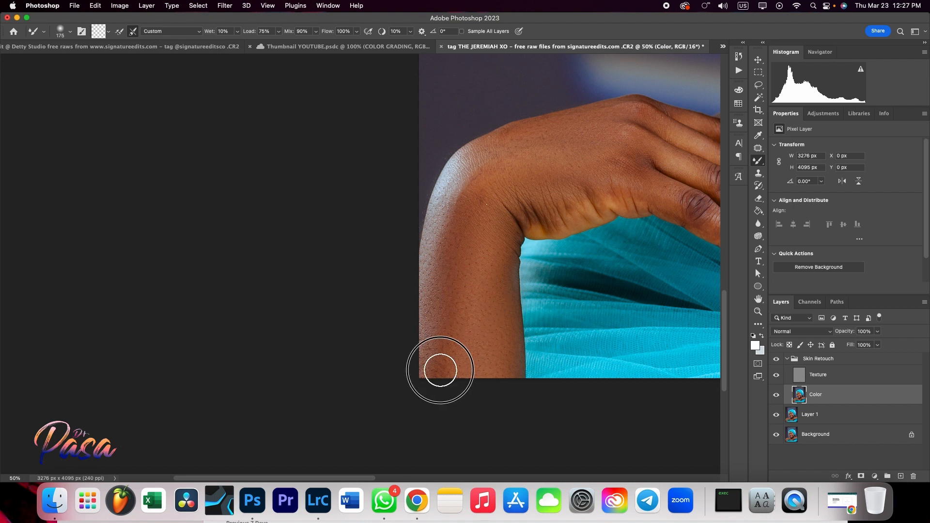
Blend the skin on the back of the same arm's hand, from the wrist creases to the knuckles
{"action": "scroll", "coordinate": [505, 243], "scroll_direction": "up", "scroll_amount": 3}
{"action": "scroll", "coordinate": [523, 251], "scroll_direction": "right", "scroll_amount": 5}
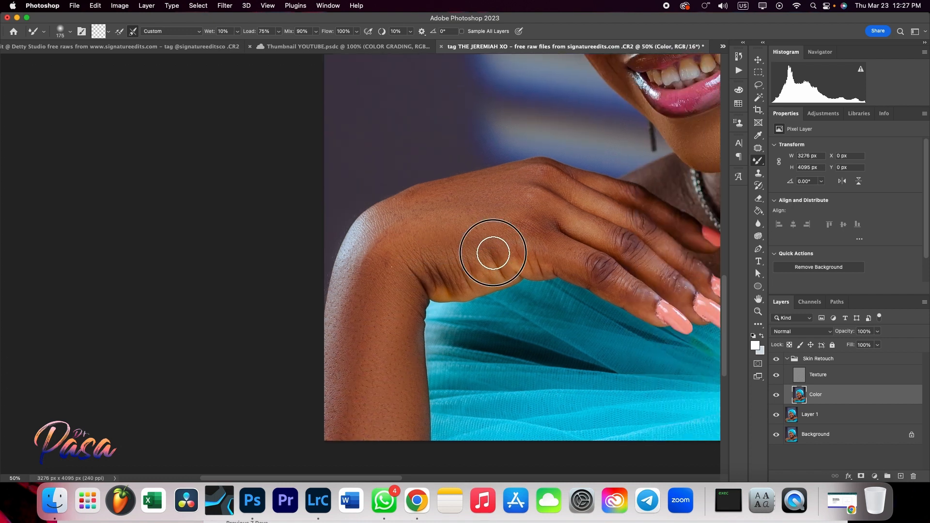
{"action": "mouse_move", "coordinate": [492, 253]}
{"action": "left_mouse_down"}
{"action": "mouse_move", "coordinate": [448, 248]}
{"action": "mouse_move", "coordinate": [452, 269]}
{"action": "left_mouse_up"}
{"action": "mouse_move", "coordinate": [530, 227]}
{"action": "left_mouse_down"}
{"action": "mouse_move", "coordinate": [513, 223]}
{"action": "mouse_move", "coordinate": [579, 266]}
{"action": "mouse_move", "coordinate": [542, 241]}
{"action": "mouse_move", "coordinate": [564, 256]}
{"action": "left_mouse_up"}
{"action": "key", "text": "["}
{"action": "mouse_move", "coordinate": [613, 278]}
{"action": "left_mouse_down"}
{"action": "mouse_move", "coordinate": [642, 303]}
{"action": "mouse_move", "coordinate": [612, 283]}
{"action": "mouse_move", "coordinate": [653, 265]}
{"action": "mouse_move", "coordinate": [645, 262]}
{"action": "mouse_move", "coordinate": [678, 282]}
{"action": "mouse_move", "coordinate": [605, 236]}
{"action": "mouse_move", "coordinate": [558, 215]}
{"action": "left_mouse_up"}
Smooth the fingers of that hand toward the nails, reducing the brush to 100 px
{"action": "scroll", "coordinate": [569, 226], "scroll_direction": "up", "scroll_amount": 5}
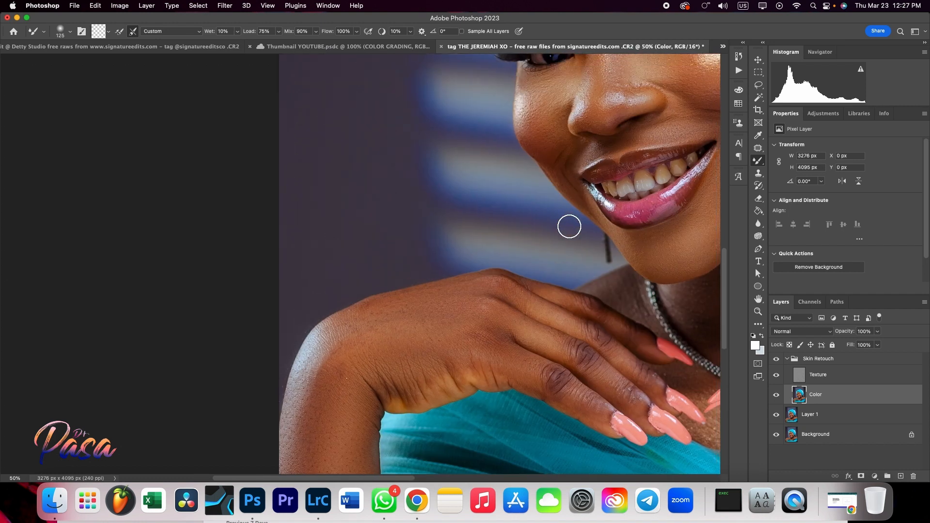
{"action": "mouse_move", "coordinate": [546, 311]}
{"action": "left_mouse_down"}
{"action": "mouse_move", "coordinate": [516, 296]}
{"action": "mouse_move", "coordinate": [623, 363]}
{"action": "left_mouse_up"}
{"action": "scroll", "coordinate": [639, 371], "scroll_direction": "right", "scroll_amount": 3}
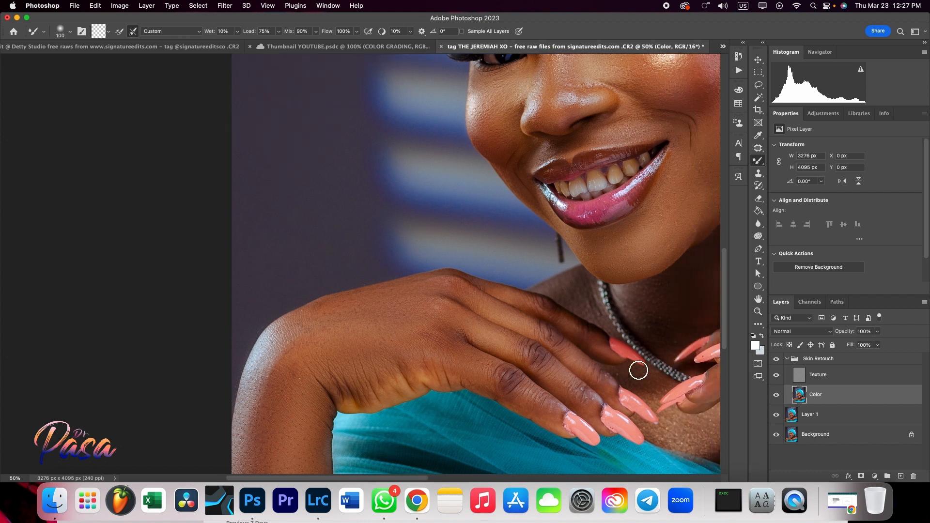
{"action": "mouse_move", "coordinate": [570, 323]}
{"action": "left_mouse_down"}
{"action": "mouse_move", "coordinate": [494, 284]}
{"action": "mouse_move", "coordinate": [556, 328]}
{"action": "left_mouse_up"}
Blend the back of the other hand with a 175 px brush and its fingers with a 125 px brush
{"action": "scroll", "coordinate": [555, 327], "scroll_direction": "right", "scroll_amount": 10}
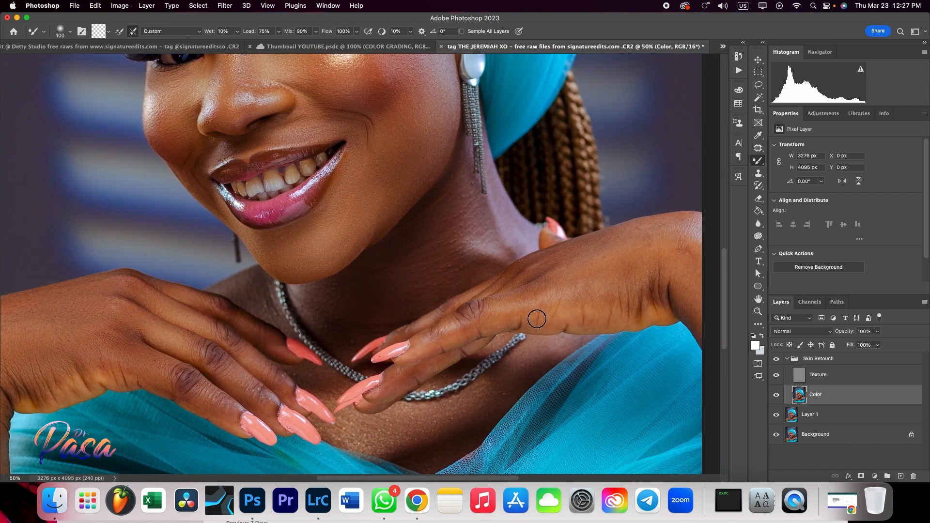
{"action": "scroll", "coordinate": [537, 319], "scroll_direction": "right", "scroll_amount": 3}
{"action": "mouse_move", "coordinate": [530, 290]}
{"action": "left_mouse_down"}
{"action": "mouse_move", "coordinate": [541, 266]}
{"action": "mouse_move", "coordinate": [483, 308]}
{"action": "mouse_move", "coordinate": [485, 283]}
{"action": "left_mouse_up"}
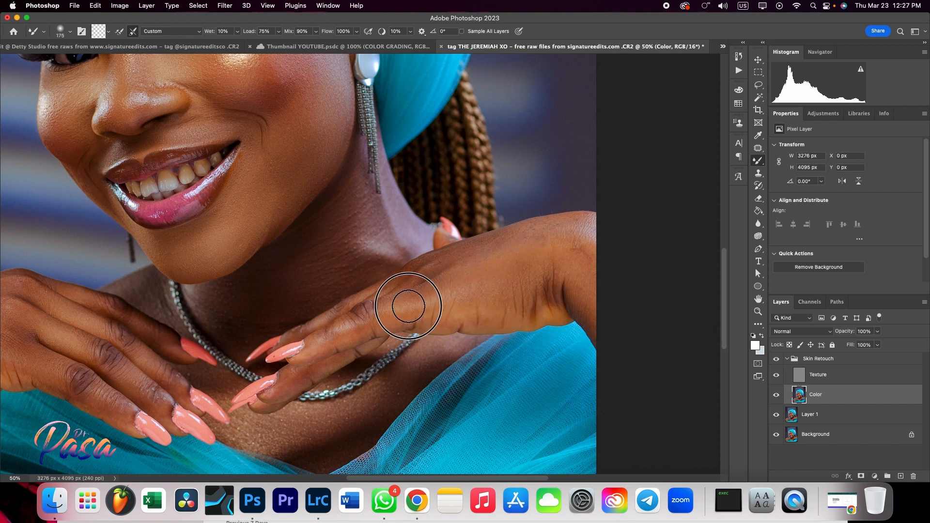
{"action": "key", "text": "bracketleft"}
{"action": "key", "text": "bracketleft"}
{"action": "left_click_drag", "start_coordinate": [371, 317], "coordinate": [295, 343]}
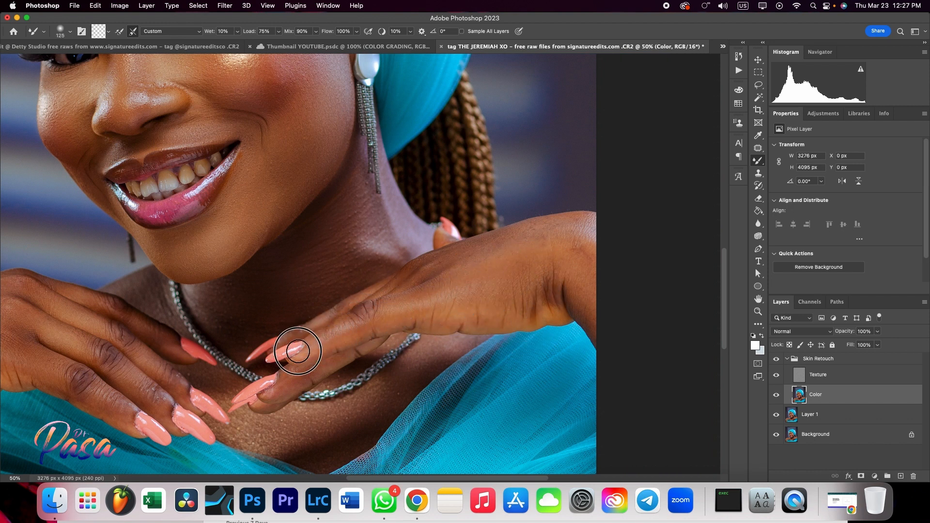
Smooth the upper edge of the hand beside the neck, then its back up to the wrist with a larger brush
{"action": "scroll", "coordinate": [376, 328], "scroll_direction": "up", "scroll_amount": 2}
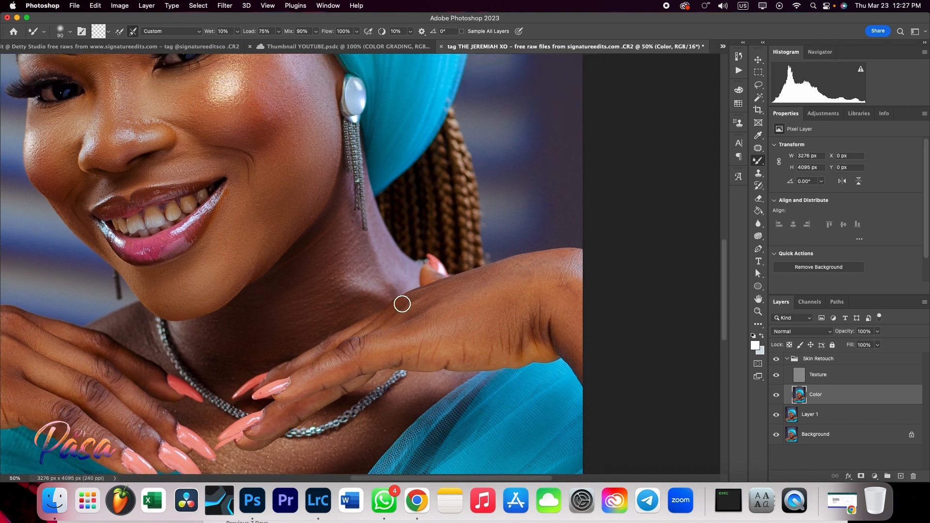
{"action": "left_click_drag", "start_coordinate": [402, 303], "coordinate": [365, 333]}
{"action": "key", "text": "bracketright"}
{"action": "key", "text": "bracketright"}
{"action": "mouse_move", "coordinate": [484, 282]}
{"action": "left_mouse_down"}
{"action": "mouse_move", "coordinate": [423, 310]}
{"action": "mouse_move", "coordinate": [412, 300]}
{"action": "left_mouse_up"}
{"action": "mouse_move", "coordinate": [529, 279]}
{"action": "left_mouse_down"}
{"action": "mouse_move", "coordinate": [514, 265]}
{"action": "mouse_move", "coordinate": [551, 262]}
{"action": "left_mouse_up"}
Blend the wrist and forearm at the photo's edge, then touch up the hand's creases with a smaller brush
{"action": "scroll", "coordinate": [546, 270], "scroll_direction": "right", "scroll_amount": 5}
{"action": "left_click_drag", "start_coordinate": [451, 297], "coordinate": [491, 381]}
{"action": "key", "text": "bracketleft"}
{"action": "key", "text": "bracketleft"}
{"action": "mouse_move", "coordinate": [436, 317]}
{"action": "left_mouse_down"}
{"action": "mouse_move", "coordinate": [435, 333]}
{"action": "mouse_move", "coordinate": [420, 328]}
{"action": "left_mouse_up"}
{"action": "left_click_drag", "start_coordinate": [410, 339], "coordinate": [407, 343]}
Inspect the smoothed hands, arms, chest and face for missed areas, finishing with the whole portrait fitted in view
{"action": "scroll", "coordinate": [261, 398], "scroll_direction": "down", "scroll_amount": 5}
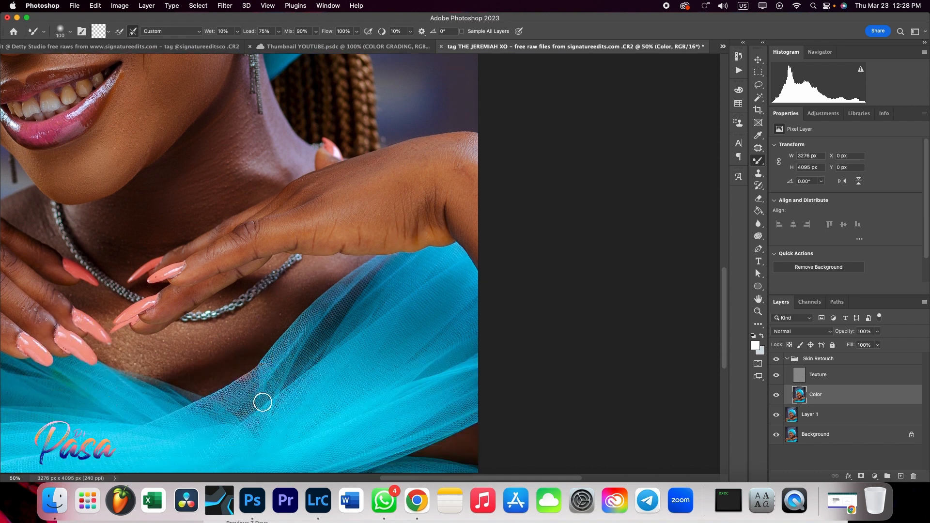
{"action": "scroll", "coordinate": [260, 399], "scroll_direction": "left", "scroll_amount": 3}
{"action": "scroll", "coordinate": [260, 400], "scroll_direction": "down", "scroll_amount": 2}
{"action": "scroll", "coordinate": [261, 400], "scroll_direction": "right", "scroll_amount": 5}
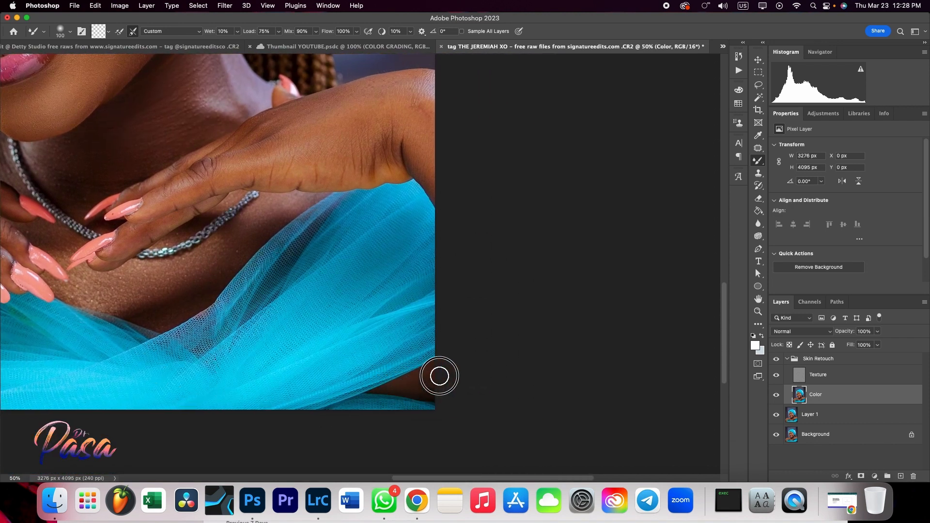
{"action": "scroll", "coordinate": [281, 390], "scroll_direction": "left", "scroll_amount": 10}
{"action": "scroll", "coordinate": [281, 390], "scroll_direction": "right", "scroll_amount": 10}
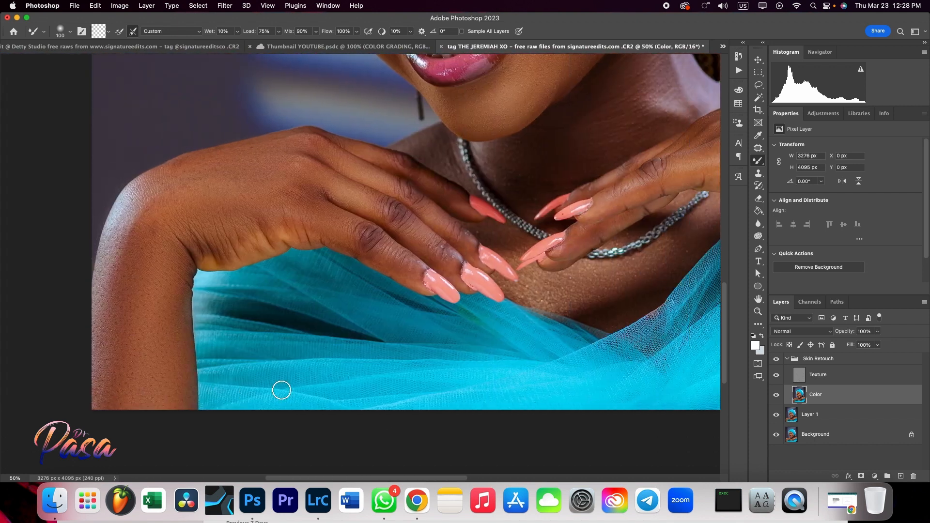
{"action": "scroll", "coordinate": [282, 390], "scroll_direction": "up", "scroll_amount": 10}
{"action": "scroll", "coordinate": [281, 390], "scroll_direction": "up", "scroll_amount": 2}
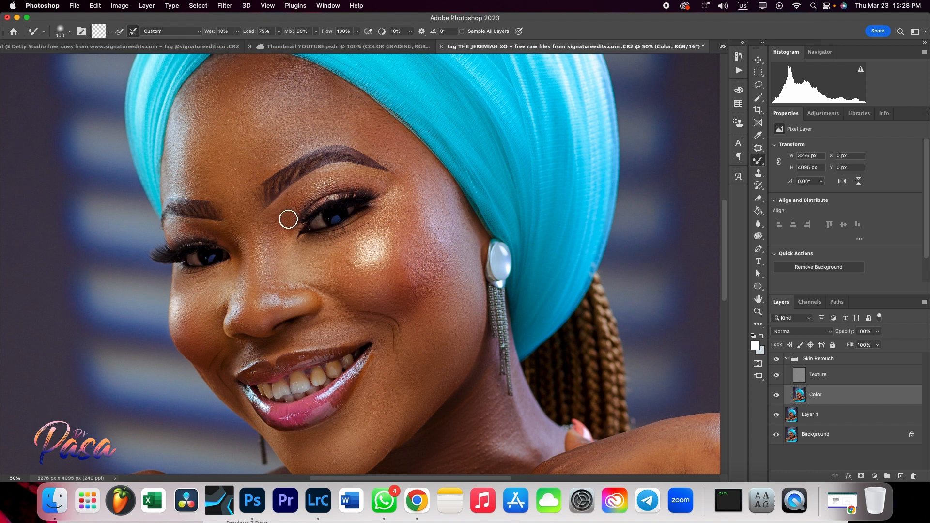
{"action": "key", "text": "z"}
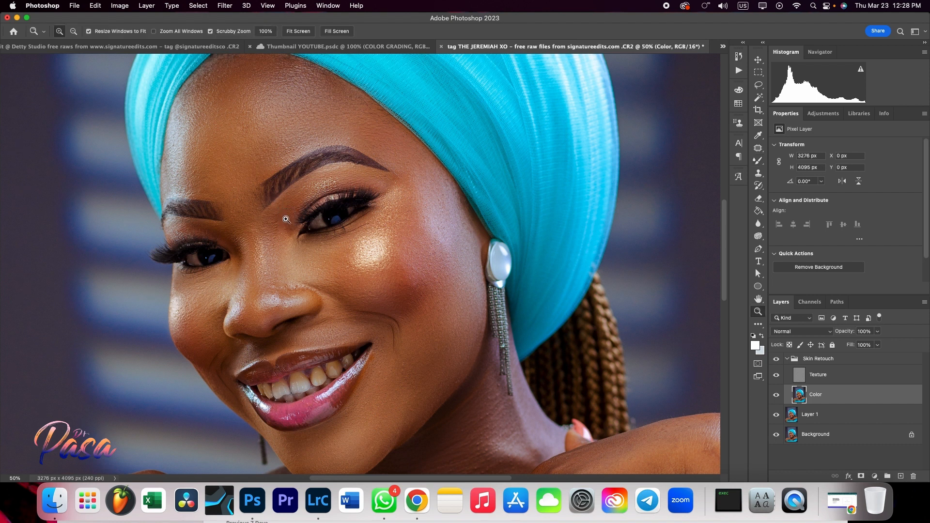
{"action": "key", "text": "z"}
{"action": "right_click", "coordinate": [286, 219]}
{"action": "left_click", "coordinate": [303, 226]}
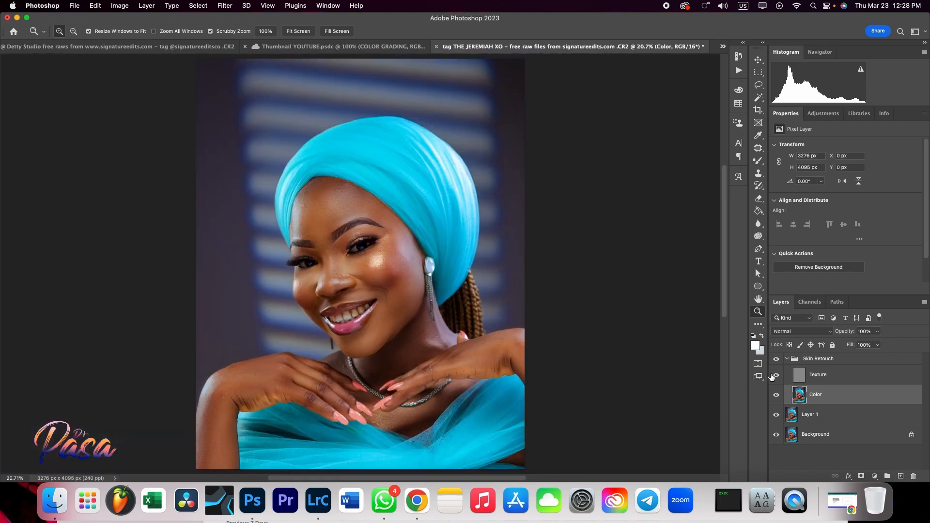
Collapse the Skin Retouch group and toggle its visibility to compare the portrait before and after retouching, leaving the group shown
{"action": "left_click", "coordinate": [789, 361]}
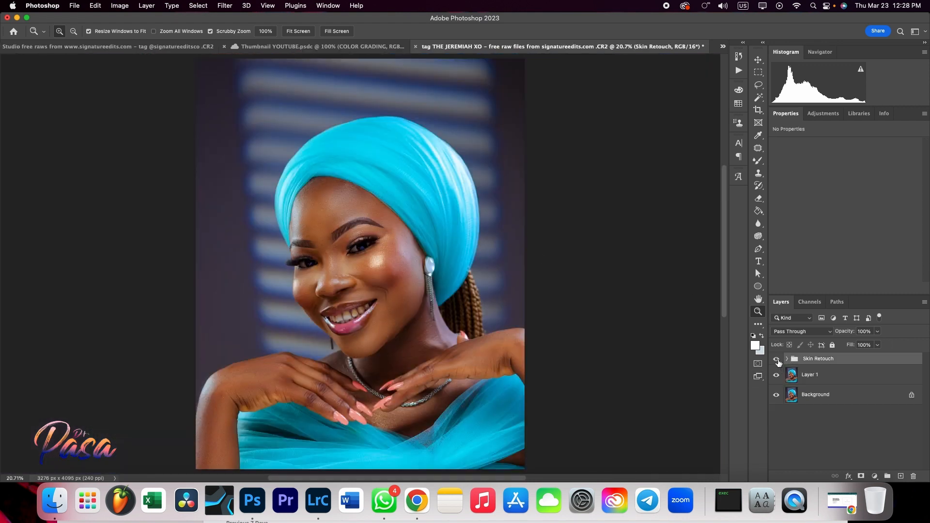
{"action": "left_click", "coordinate": [777, 361]}
{"action": "left_click", "coordinate": [778, 361]}
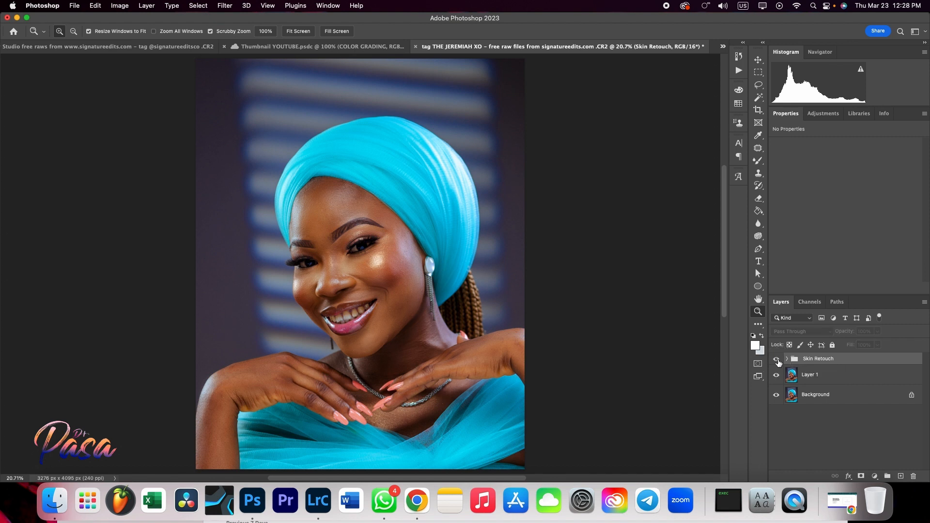
{"action": "left_click", "coordinate": [778, 361]}
{"action": "left_click", "coordinate": [777, 361]}
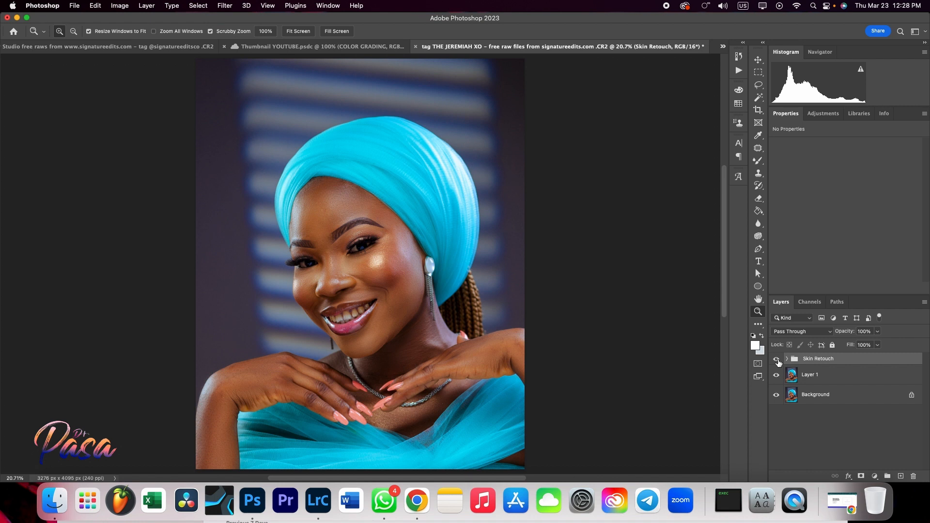
{"action": "left_click", "coordinate": [788, 359]}
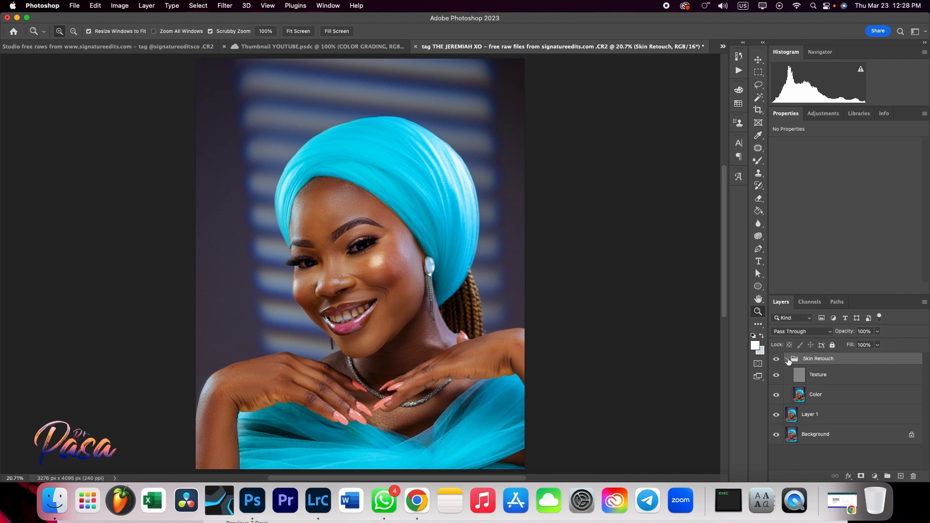
{"action": "left_click", "coordinate": [787, 359]}
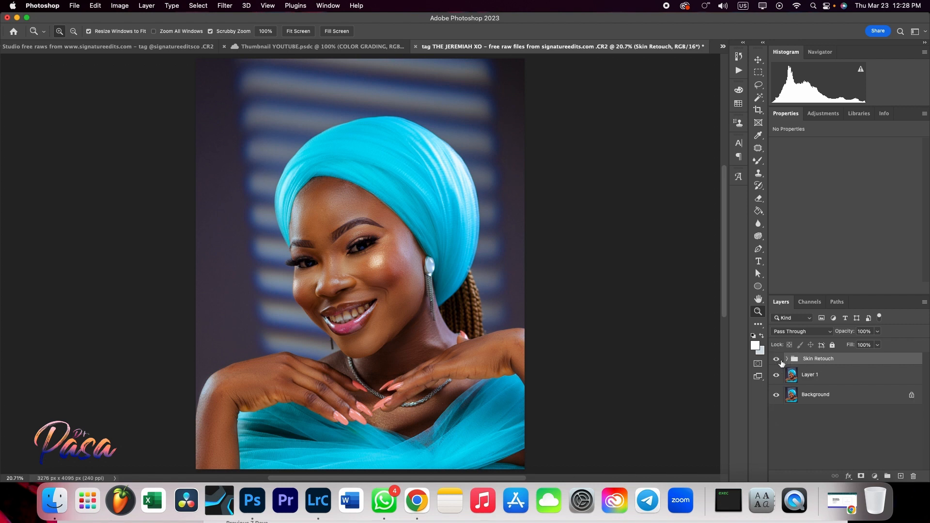
{"action": "left_click", "coordinate": [777, 361]}
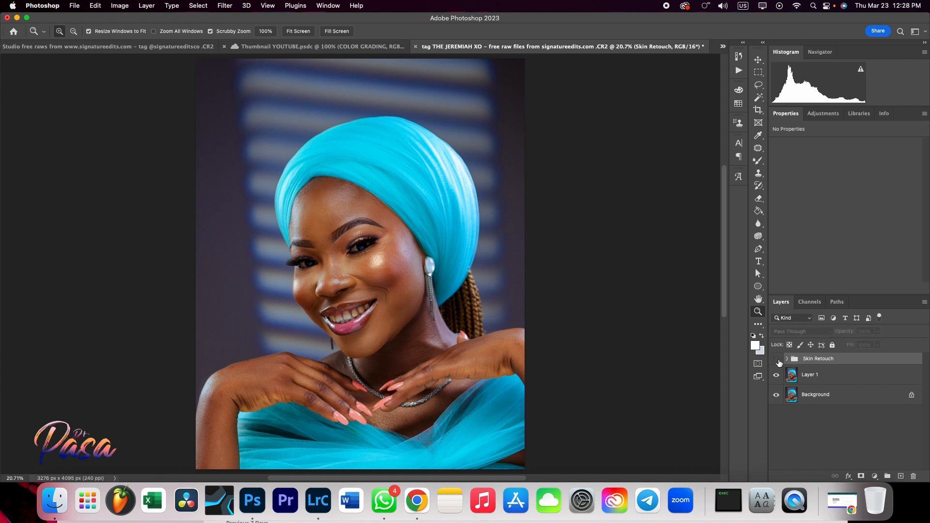
{"action": "left_click", "coordinate": [777, 361]}
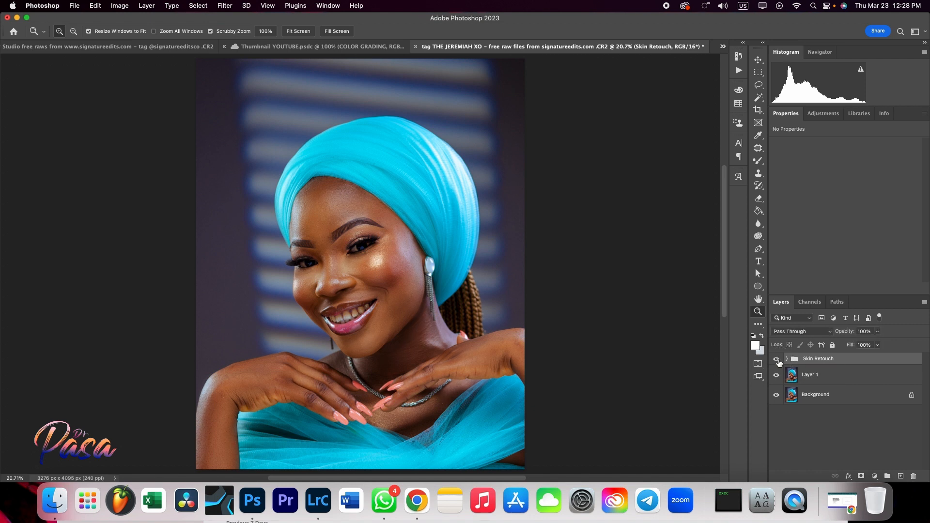